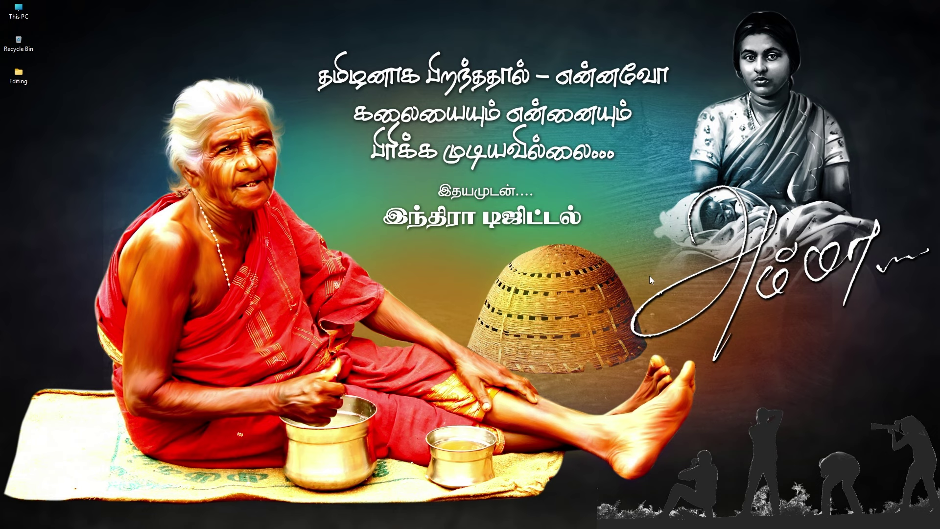
Open My Logo.png from the desktop Editing folder in Photoshop.
double_click(18, 74)
click(270, 180)
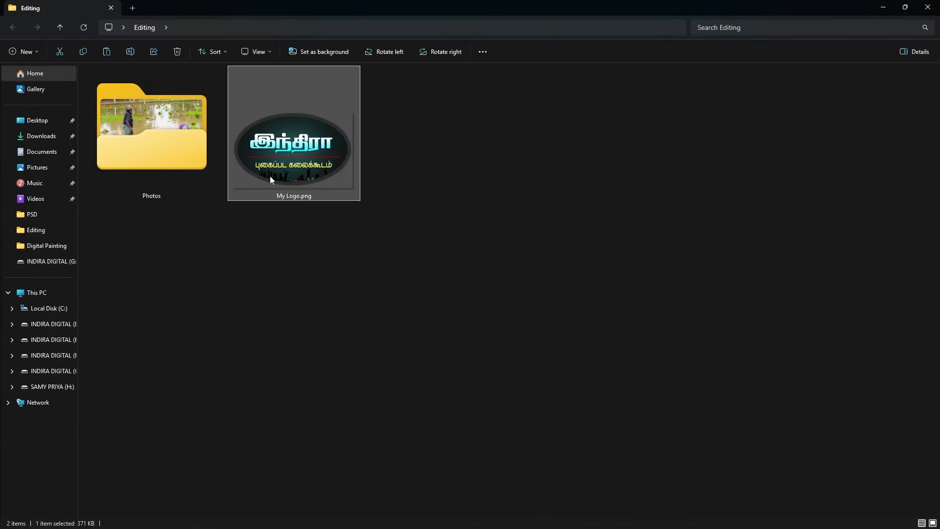
double_click(271, 180)
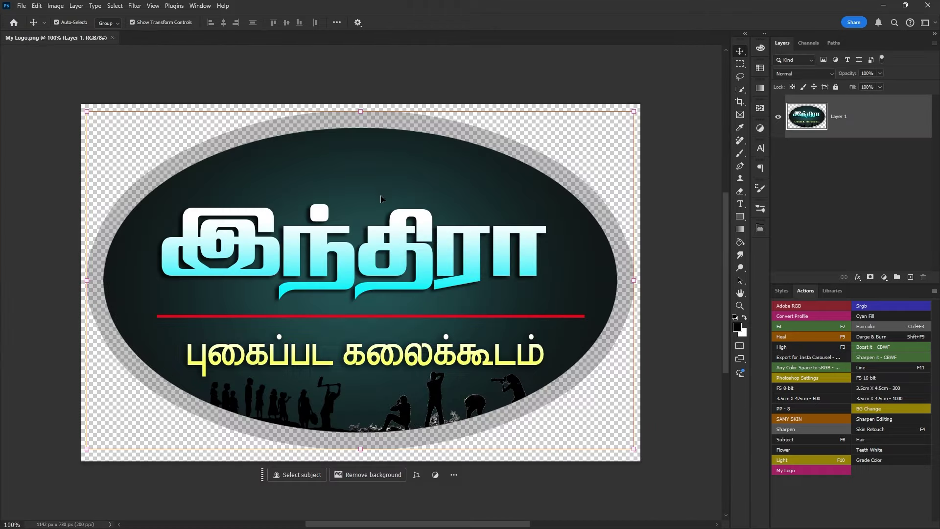
mouse_move(396, 210)
mouse_down()
mouse_move(470, 253)
mouse_move(428, 197)
mouse_up()
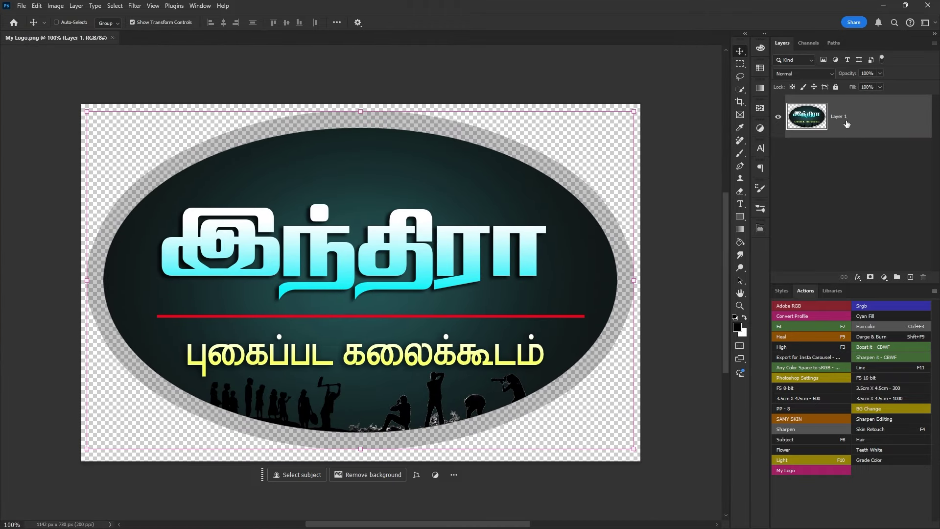
click(778, 117)
click(778, 117)
Open DSC_0128.jpeg from the Photos folder and drag the logo layer onto it.
key(ctrl+o)
double_click(171, 178)
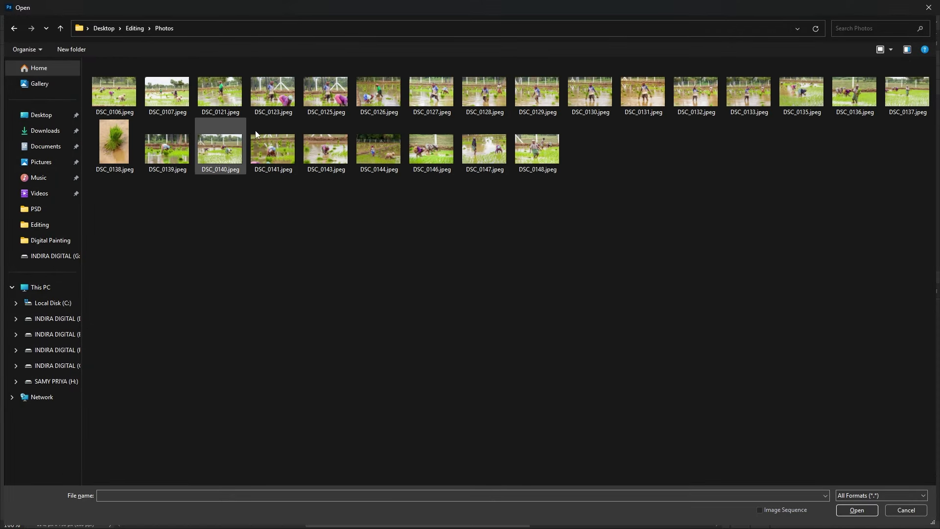
double_click(469, 88)
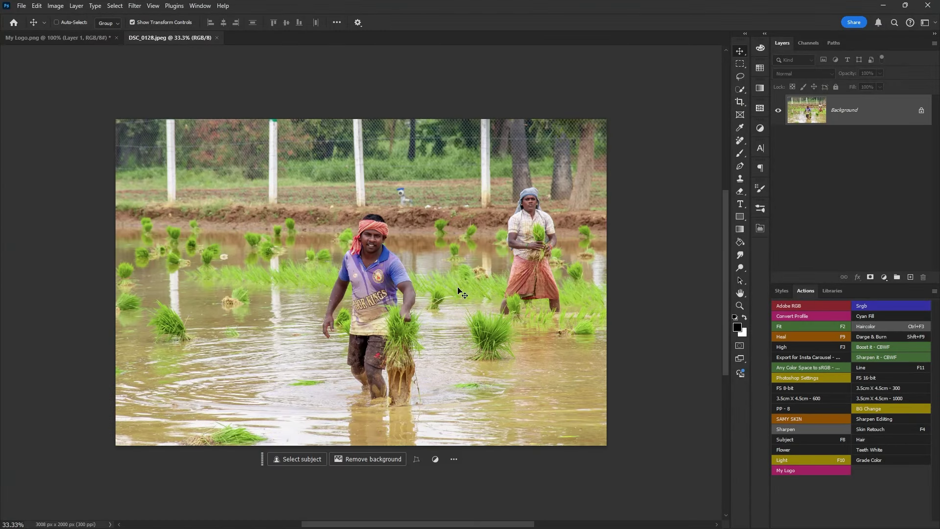
key(ctrl+Tab)
mouse_move(459, 313)
mouse_down()
mouse_move(400, 302)
mouse_move(552, 420)
mouse_up()
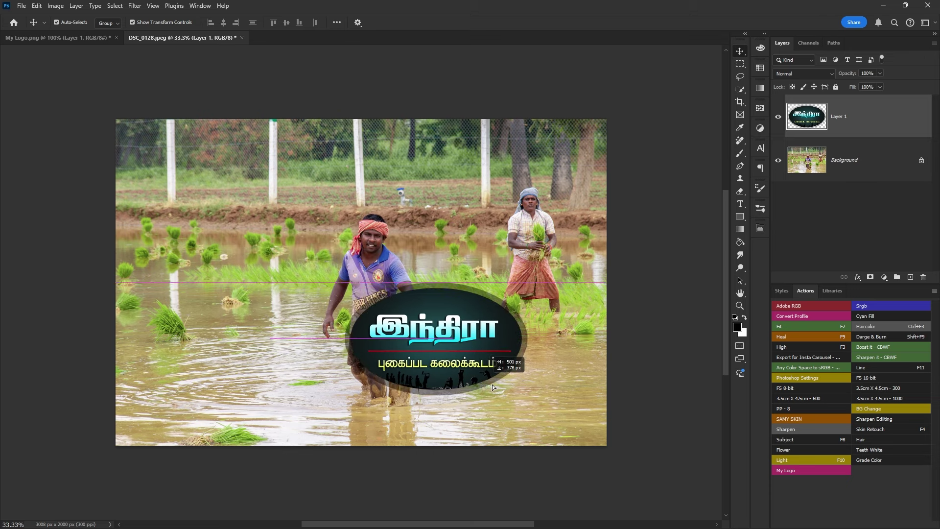
click(587, 461)
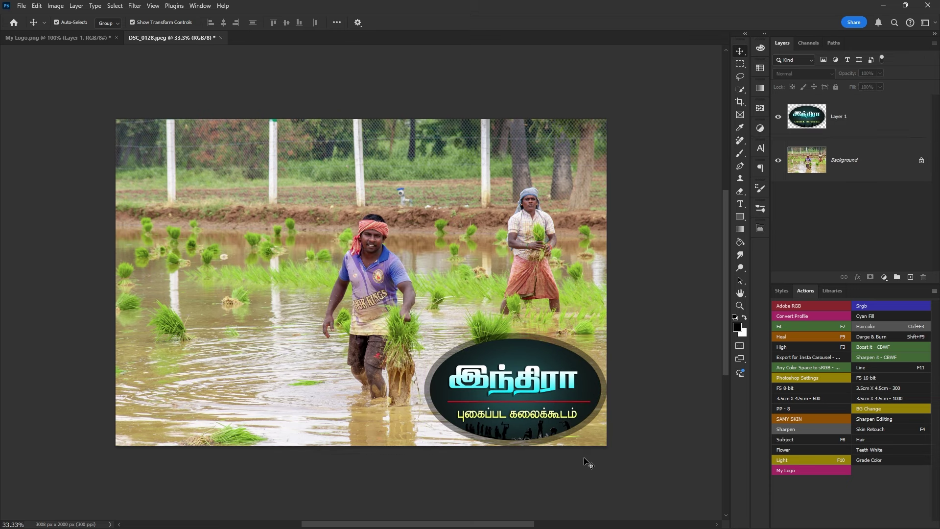
Zoom in on the logo placed at the photo's lower right.
mouse_move(587, 461)
mouse_down()
mouse_move(614, 460)
mouse_move(575, 457)
mouse_up()
ctrl+click(542, 378)
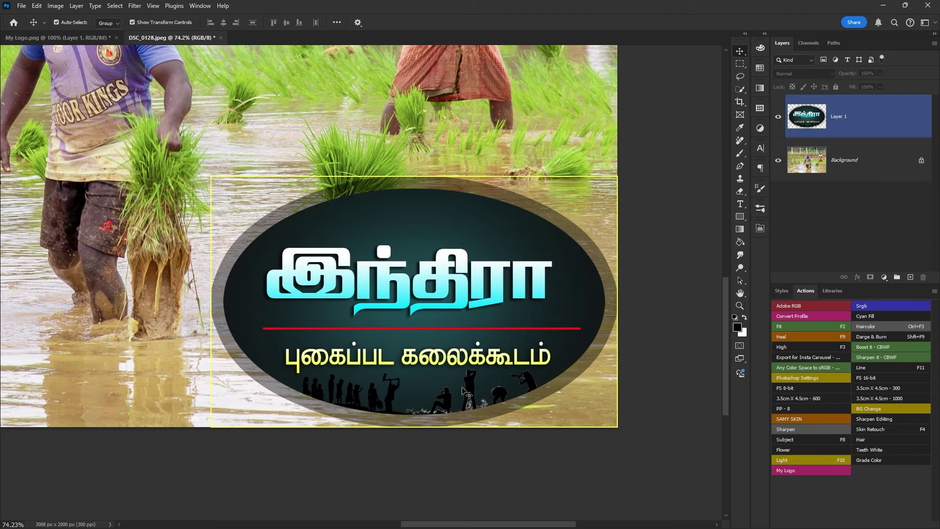
scroll(625, 295, up, 5)
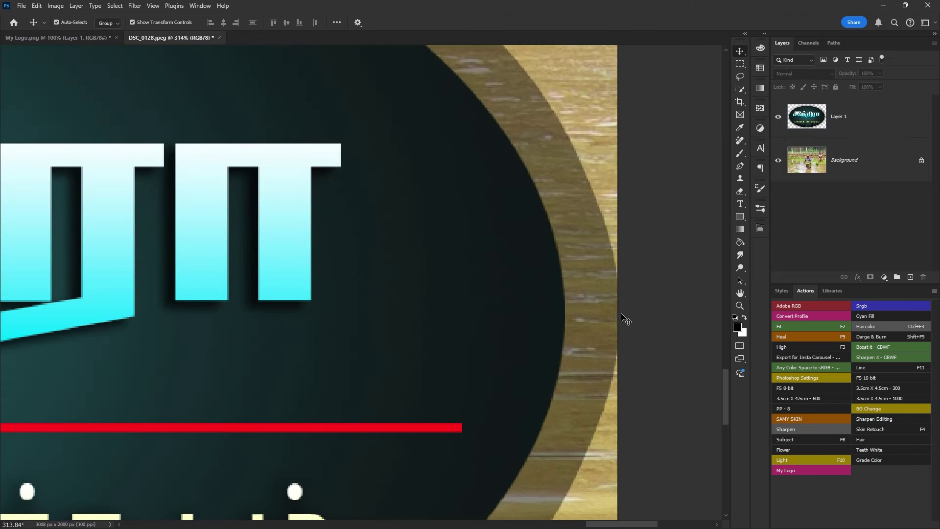
drag(626, 319, 617, 139)
scroll(616, 140, down, 3)
scroll(251, 315, down, 3)
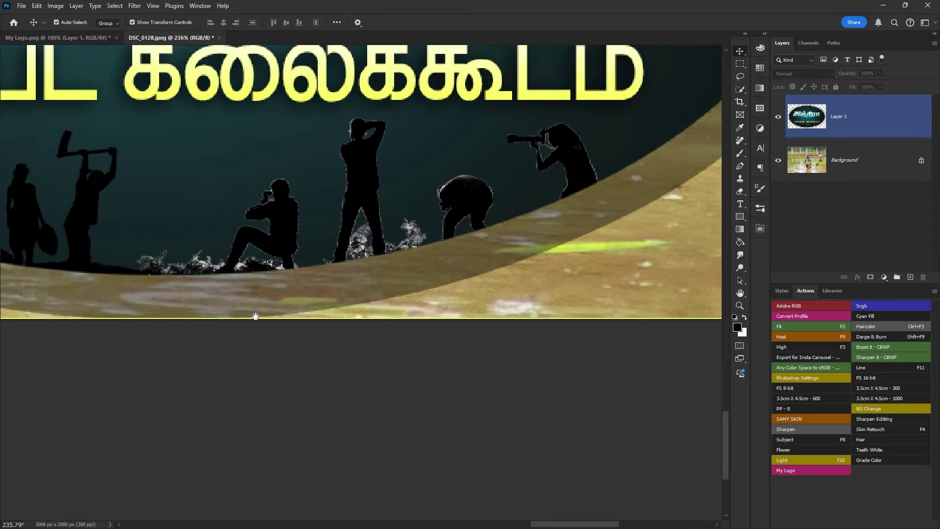
scroll(217, 287, down, 2)
scroll(217, 288, down, 1)
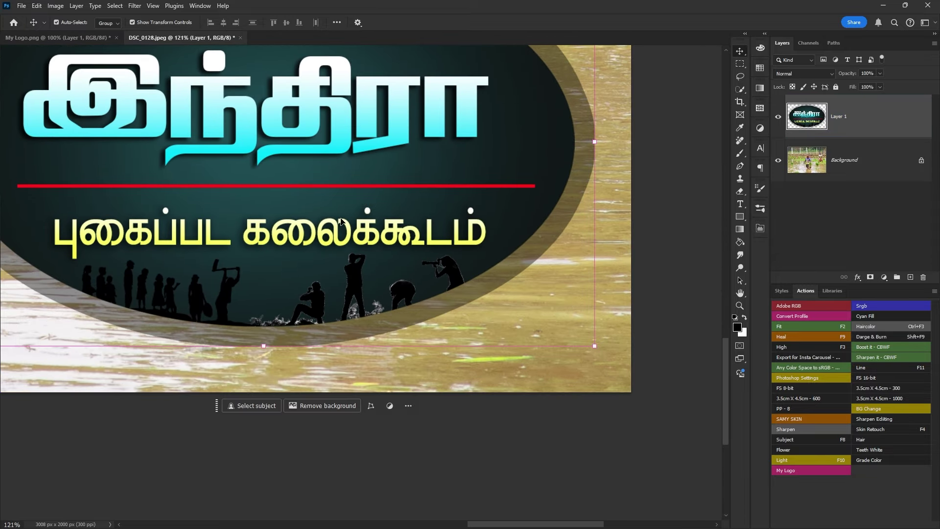
scroll(294, 224, down, 2)
Shrink the logo into the photo's bottom-right corner, commit it, and close the photo.
mouse_move(161, 116)
mouse_down()
mouse_move(348, 248)
mouse_move(462, 303)
mouse_up()
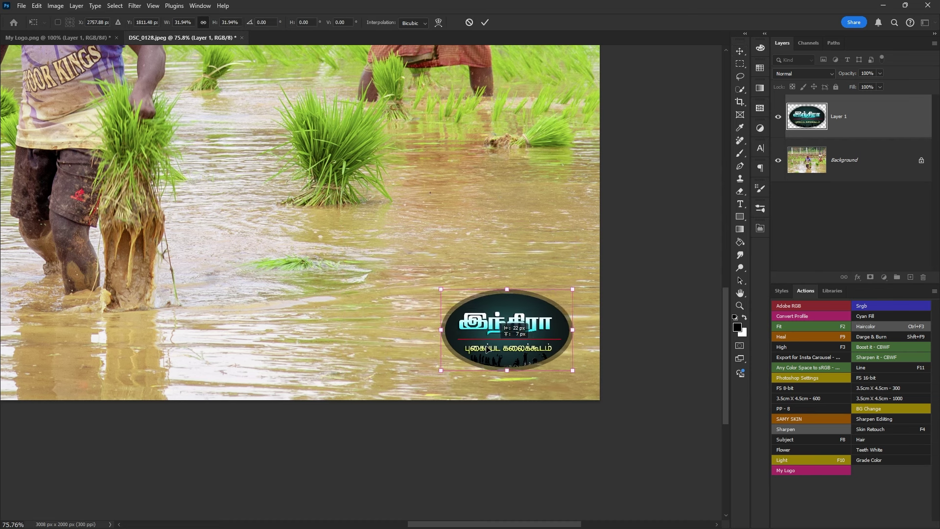
drag(500, 353, 480, 344)
key(Return)
scroll(478, 357, down, 2)
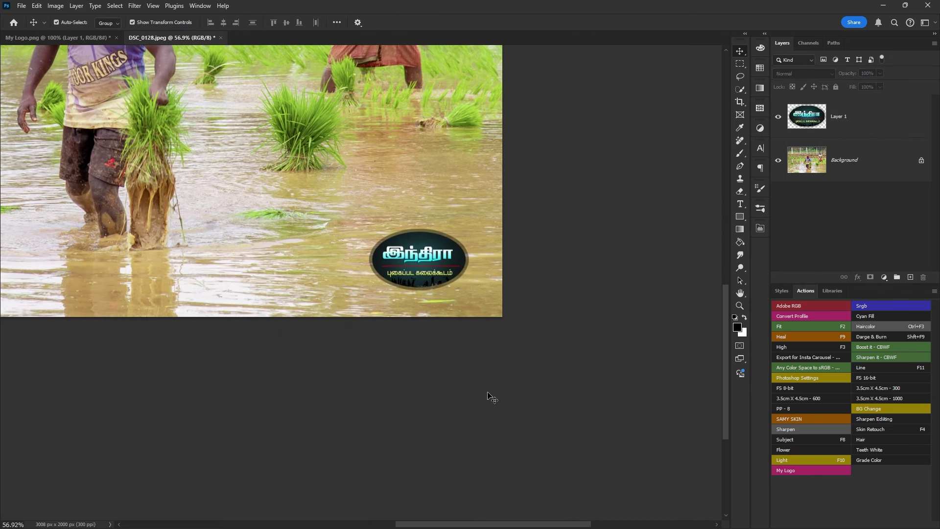
key(ctrl+w)
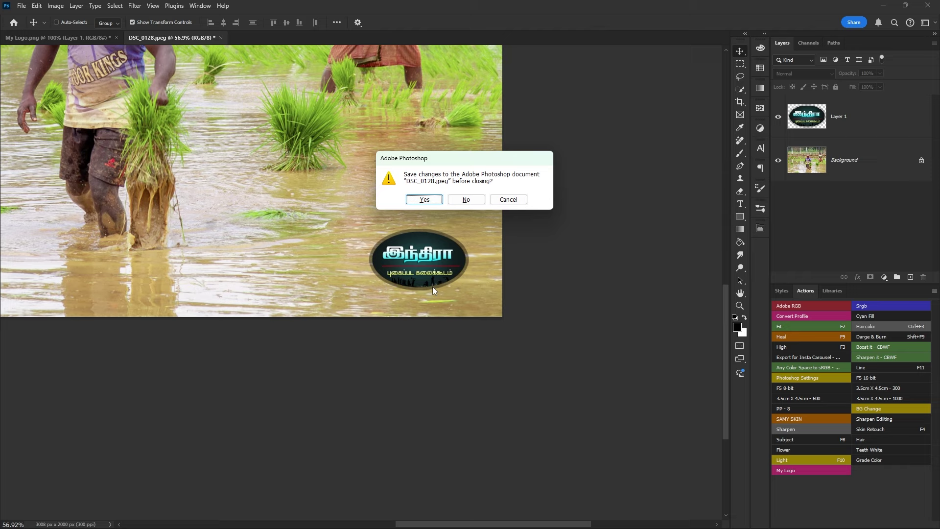
Discard the photo's changes, then crop the logo canvas outward past its right and bottom edges.
key(n)
scroll(435, 284, down, 1)
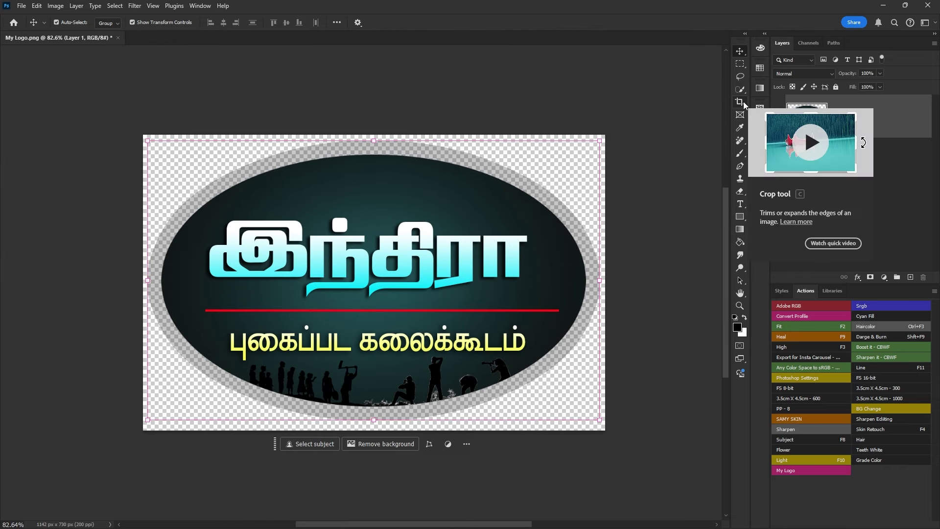
click(741, 103)
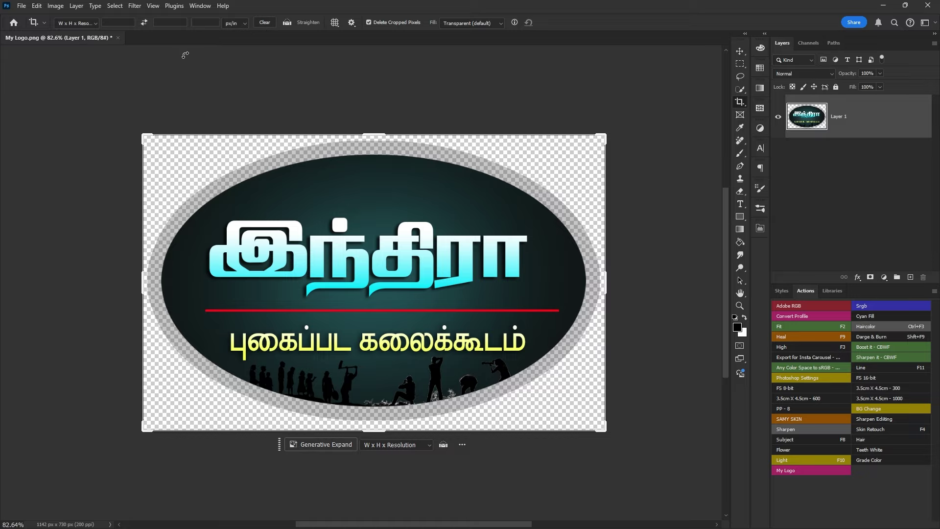
drag(605, 430, 538, 311)
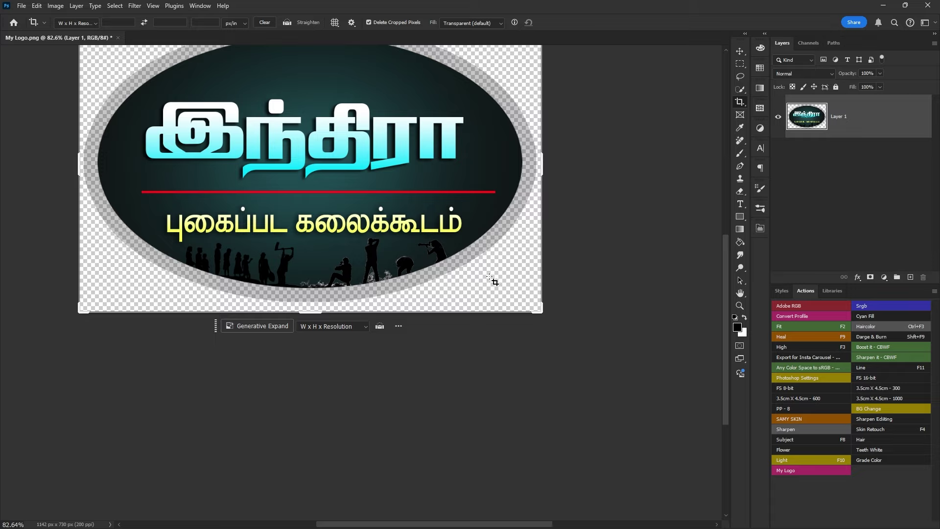
key(ctrl)
mouse_move(79, 312)
mouse_down()
mouse_move(7, 361)
mouse_move(152, 269)
mouse_up()
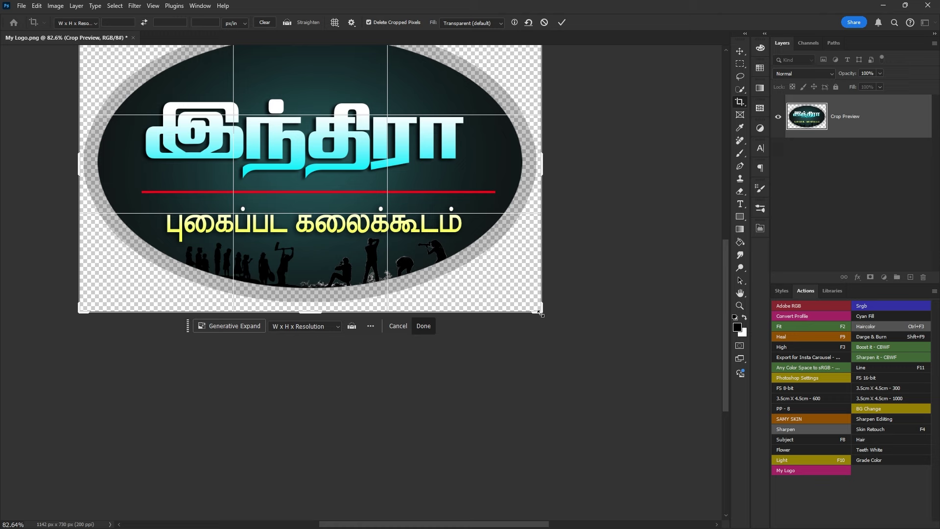
drag(540, 314, 556, 350)
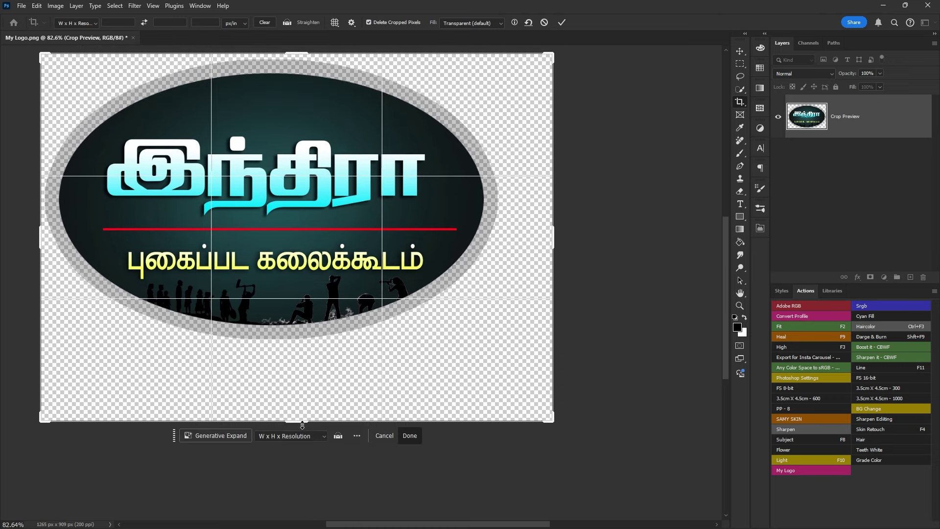
drag(302, 425, 307, 409)
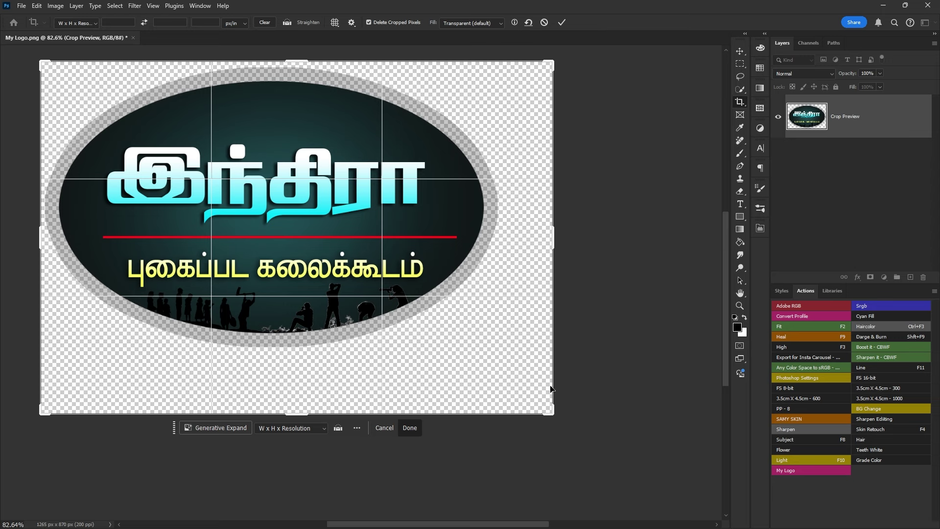
key(Return)
Return to the Move tool and scroll around the enlarged logo canvas.
key(v)
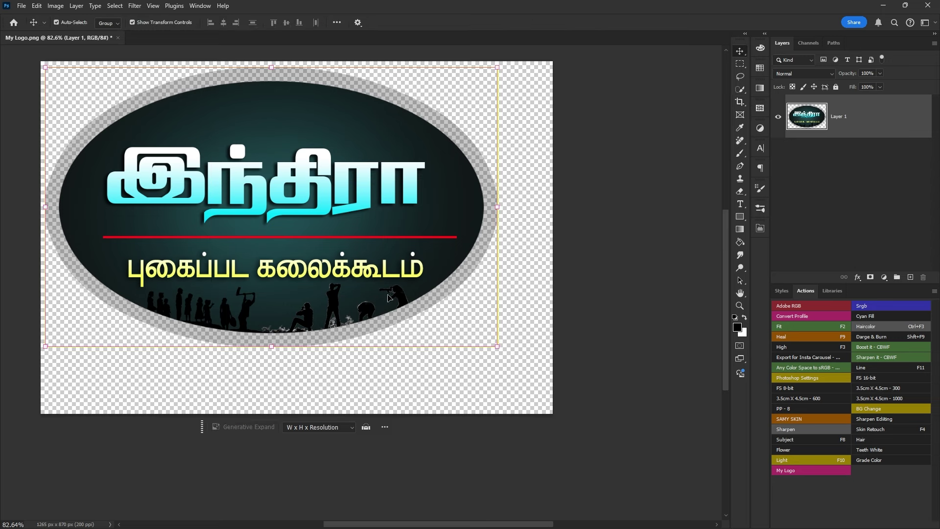
scroll(487, 373, up, 2)
scroll(263, 367, up, 2)
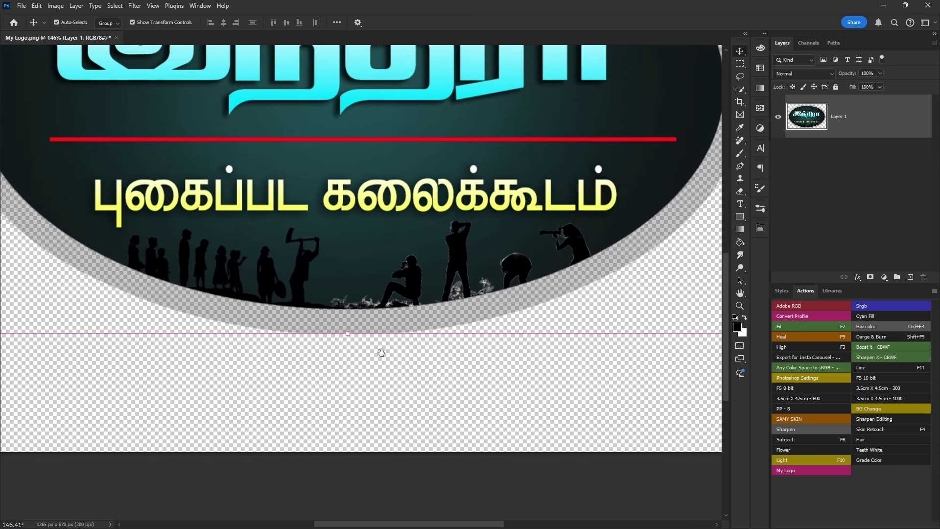
scroll(380, 352, up, 2)
scroll(388, 338, down, 1)
scroll(392, 356, down, 1)
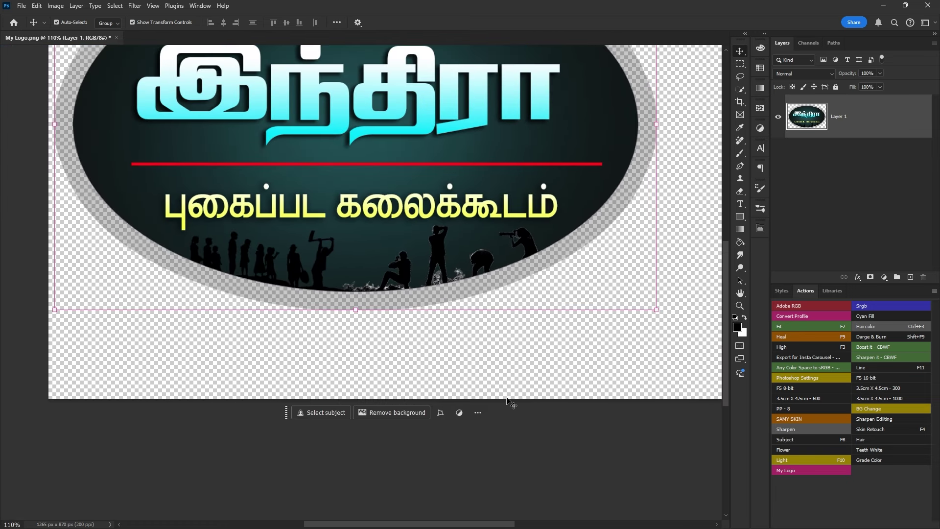
scroll(490, 313, down, 1)
scroll(519, 328, down, 1)
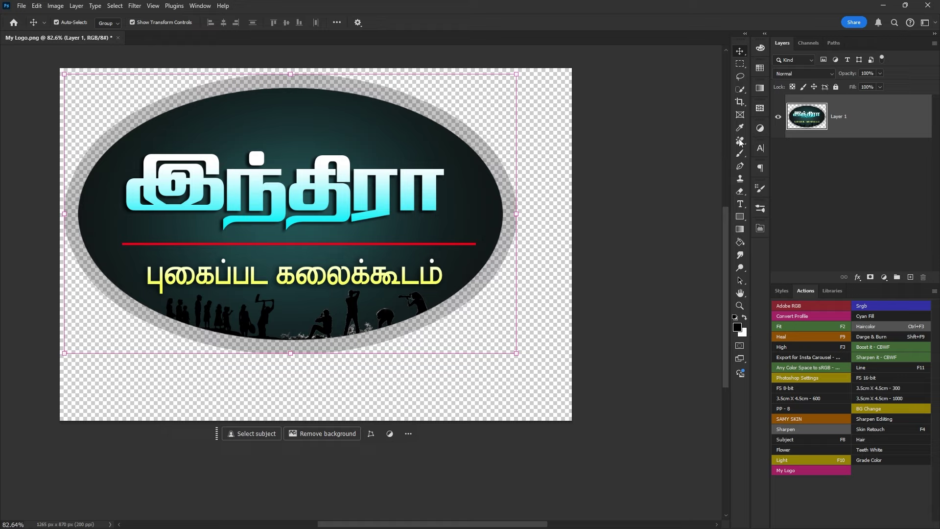
Paint a dark brush dab on a new layer in the canvas's bottom-right corner.
click(910, 277)
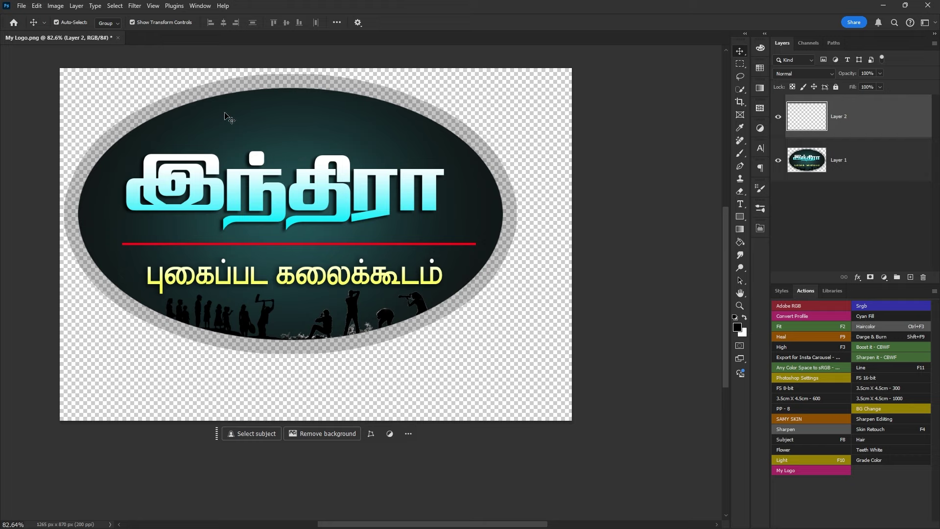
key(b)
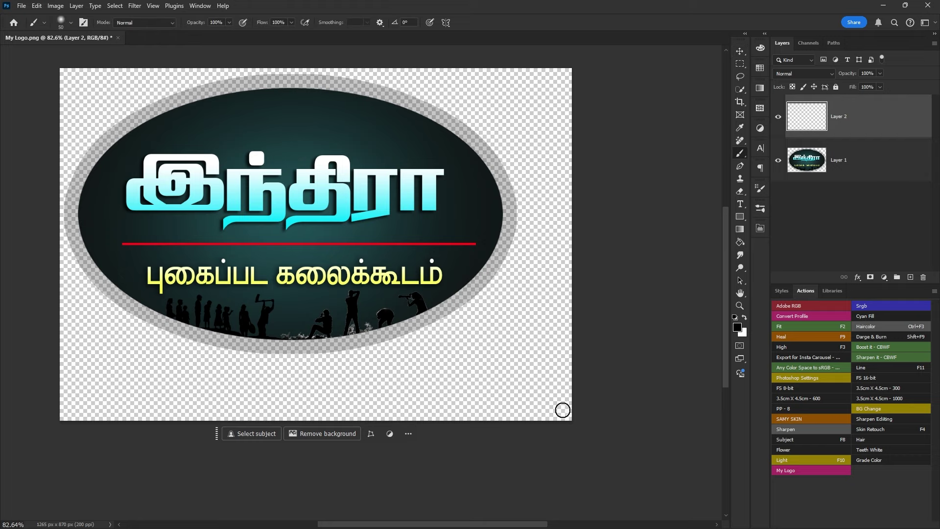
click(567, 418)
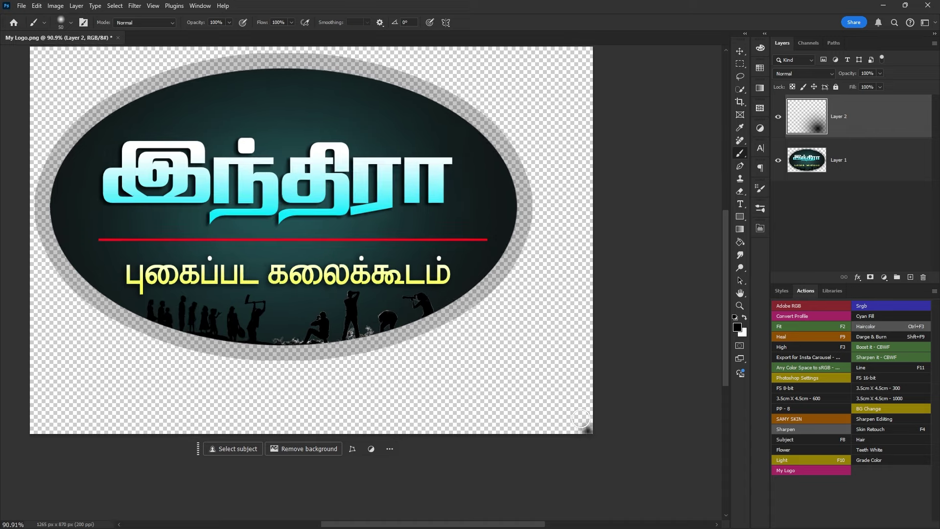
scroll(567, 418, up, 5)
key(v)
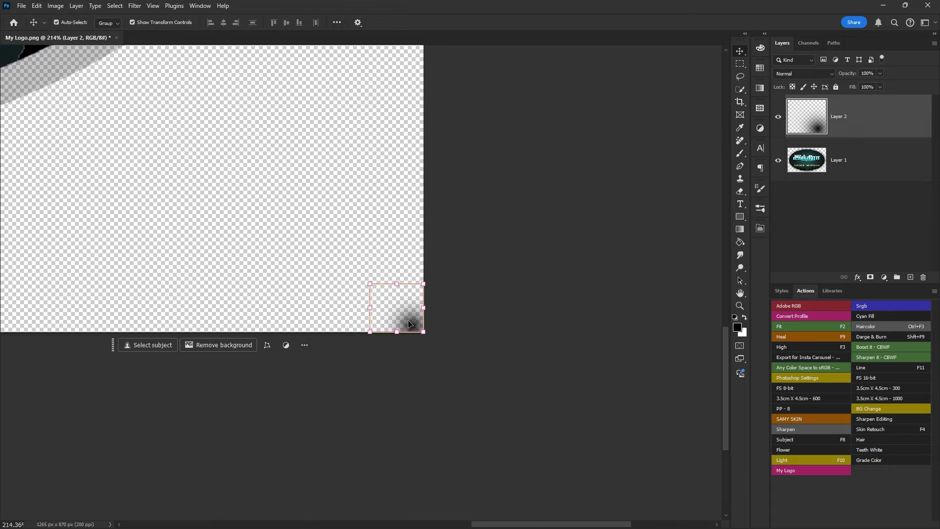
scroll(407, 328, down, 2)
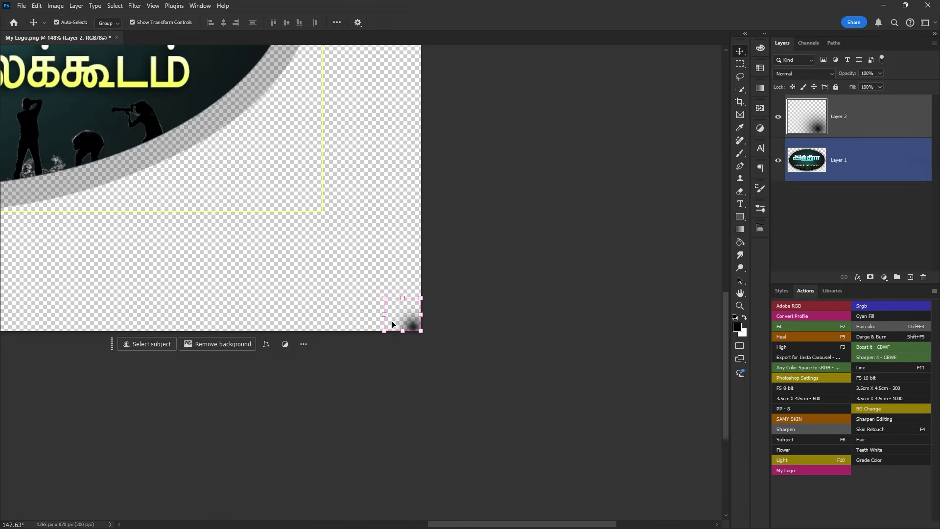
Set Layer 2 opacity to 1%, merge it with the logo layer, and close the document.
double_click(867, 74)
text(1)
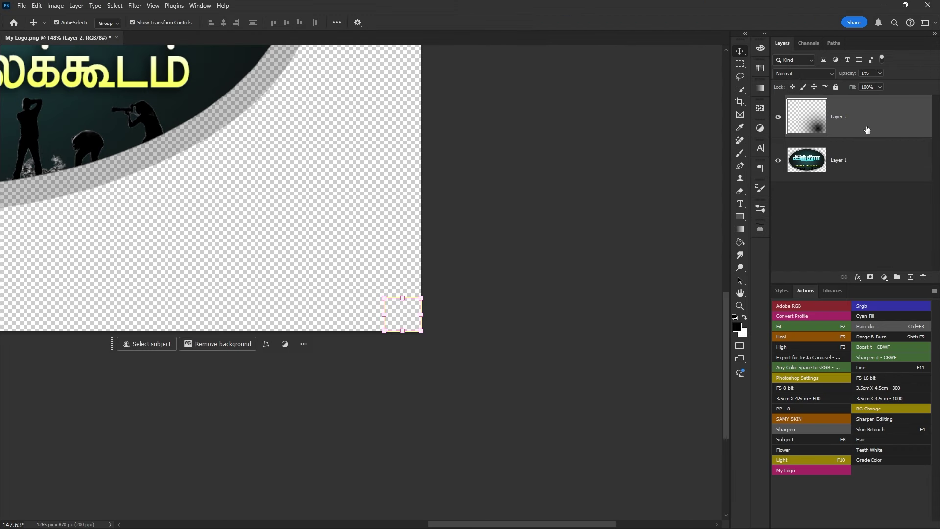
click(854, 161)
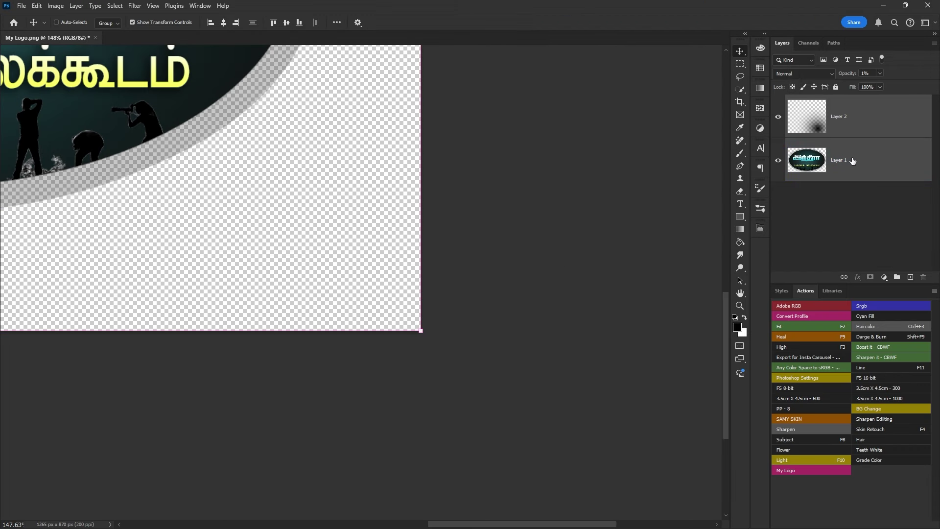
key(ctrl+e)
key(ctrl+0)
scroll(261, 187, down, 3)
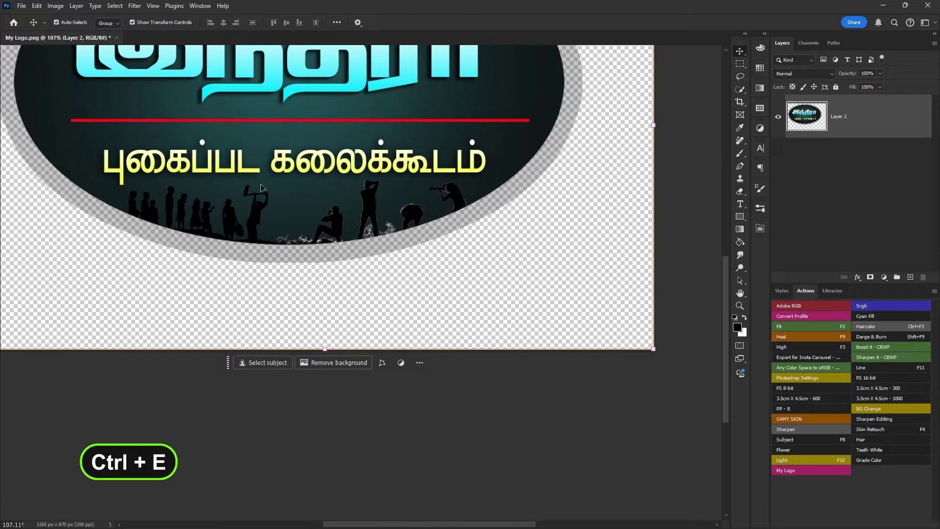
scroll(261, 187, down, 2)
scroll(338, 356, down, 1)
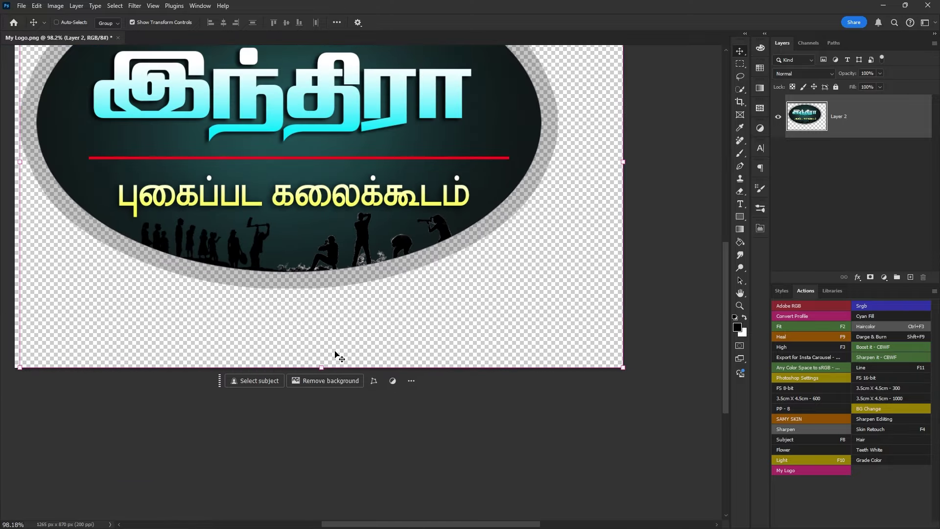
key(ctrl+0)
Copy My Logo.png from the Editing folder onto the INDIRA DIGITAL (G:) drive, then return to Photoshop.
key(ctrl+w)
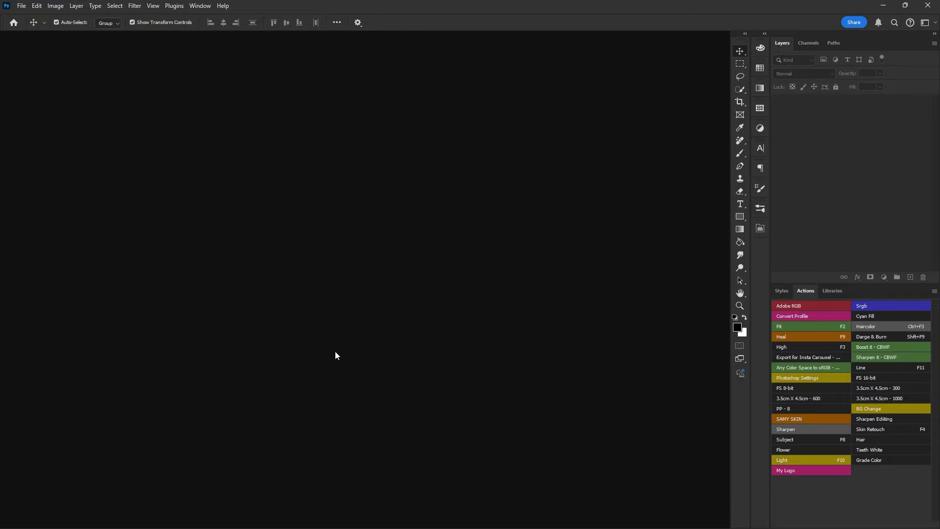
key(alt+Tab)
click(299, 165)
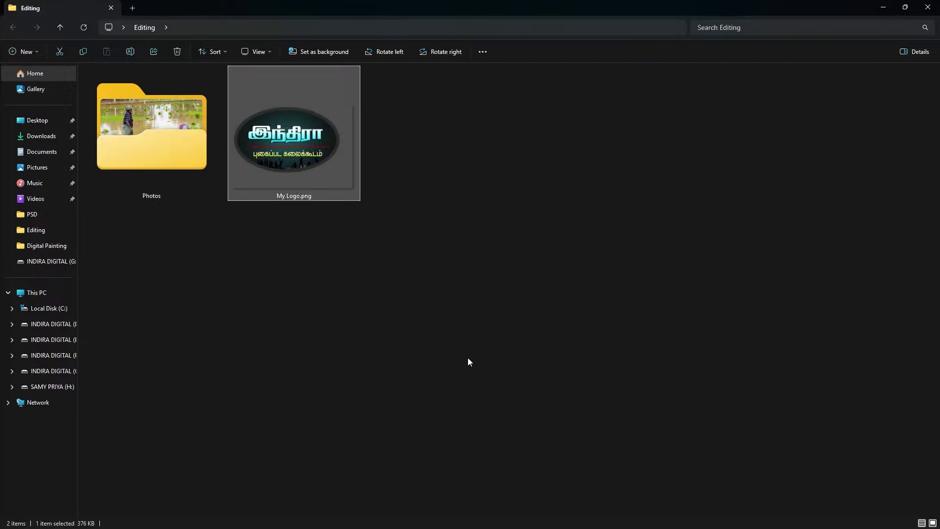
click(39, 374)
key(ctrl+v)
click(539, 230)
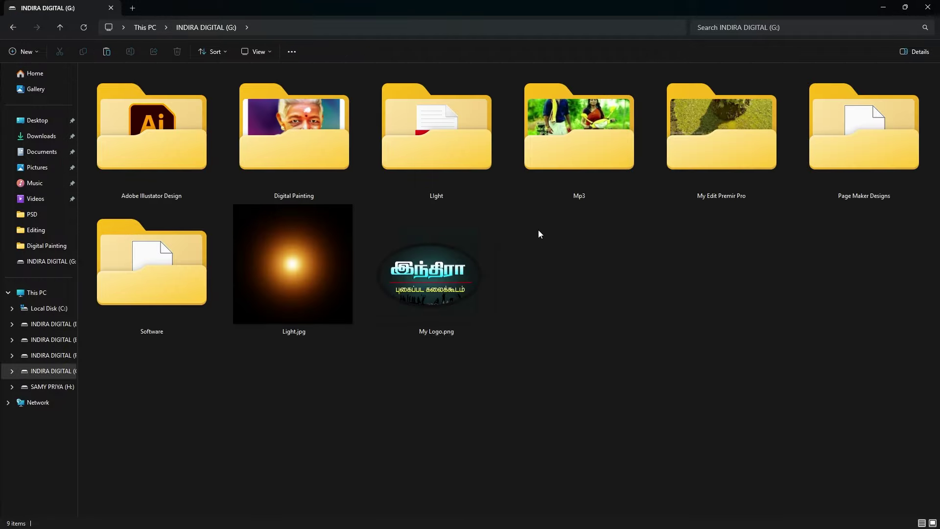
click(883, 7)
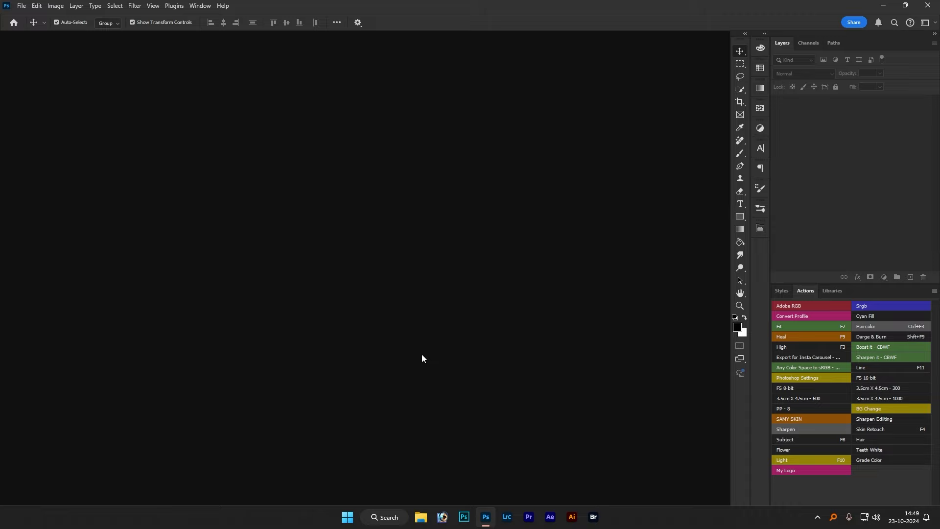
Open DSC_0106.jpeg and delete the old My Logo set from the Actions list view.
double_click(423, 328)
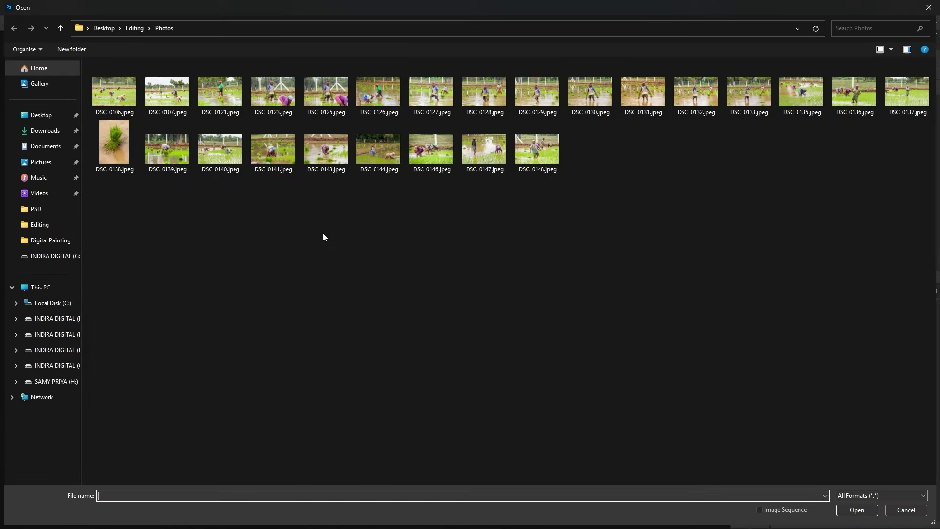
double_click(104, 102)
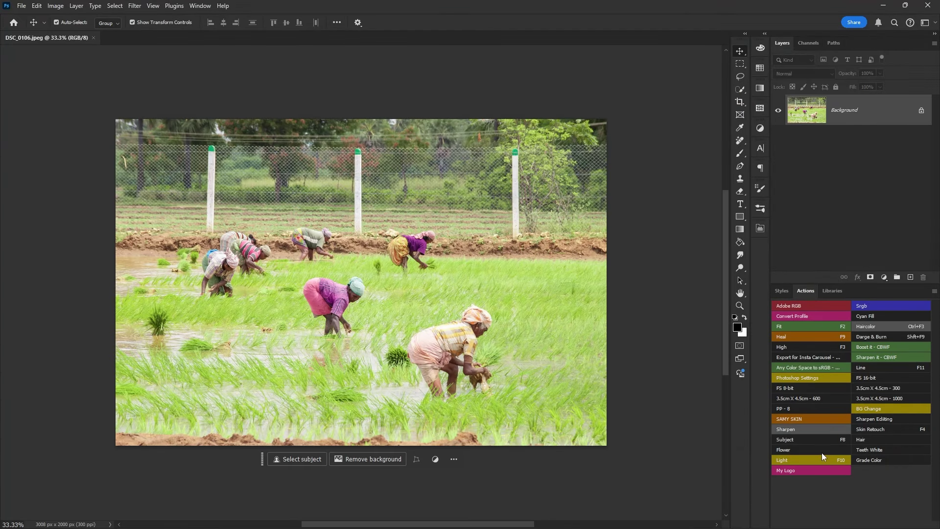
click(934, 291)
click(851, 211)
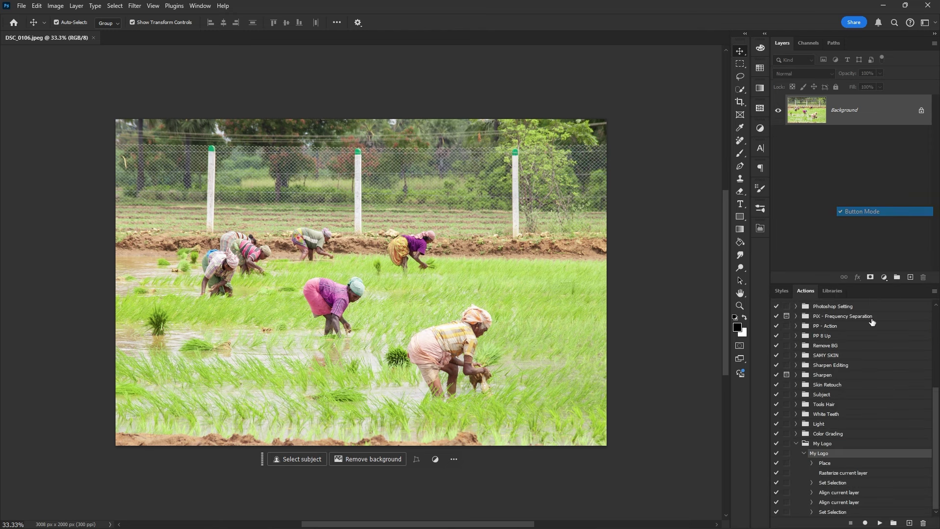
click(822, 445)
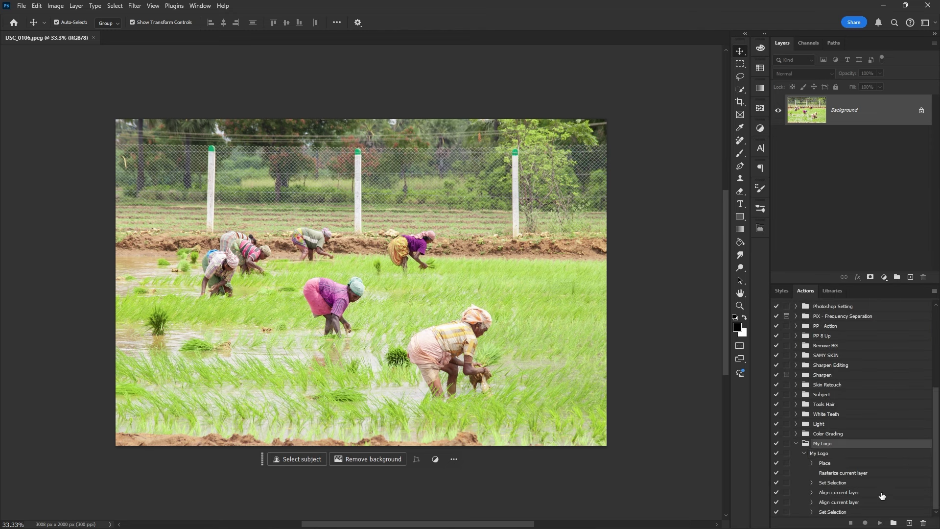
click(923, 523)
click(421, 199)
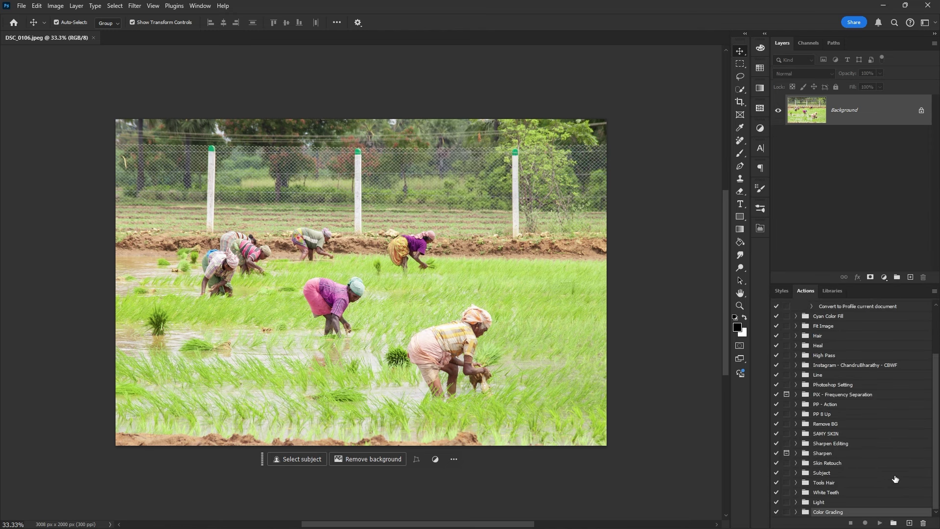
Create a 'My logo' set containing a fuchsia 'My logo' action and start recording it.
click(893, 523)
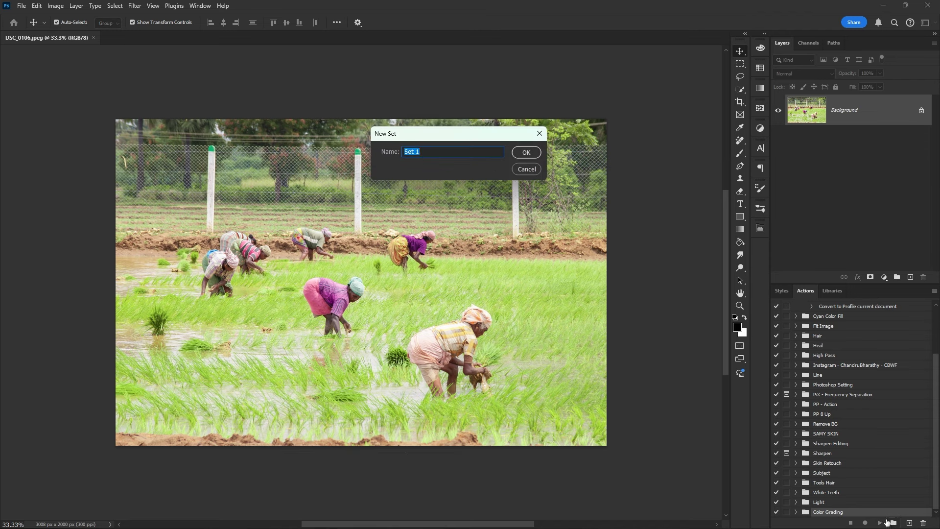
text(My logo)
key(Return)
click(911, 523)
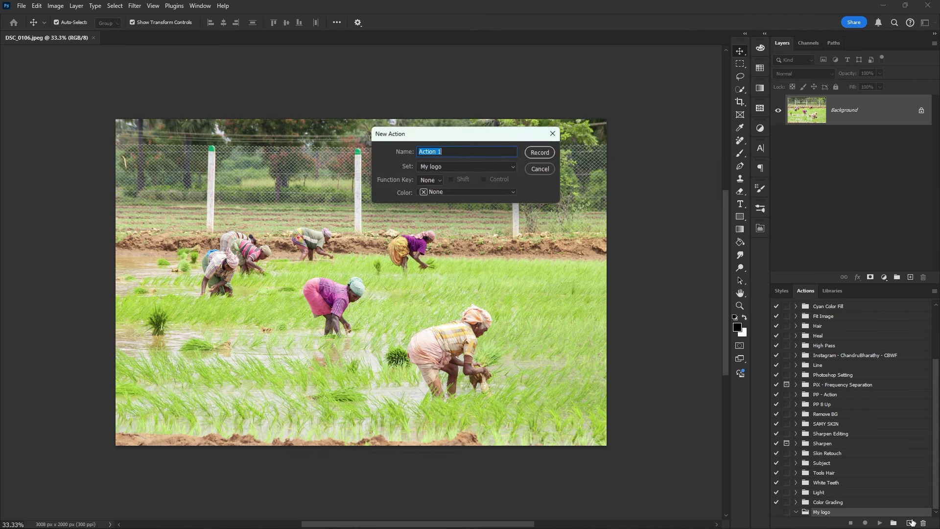
text(My logo)
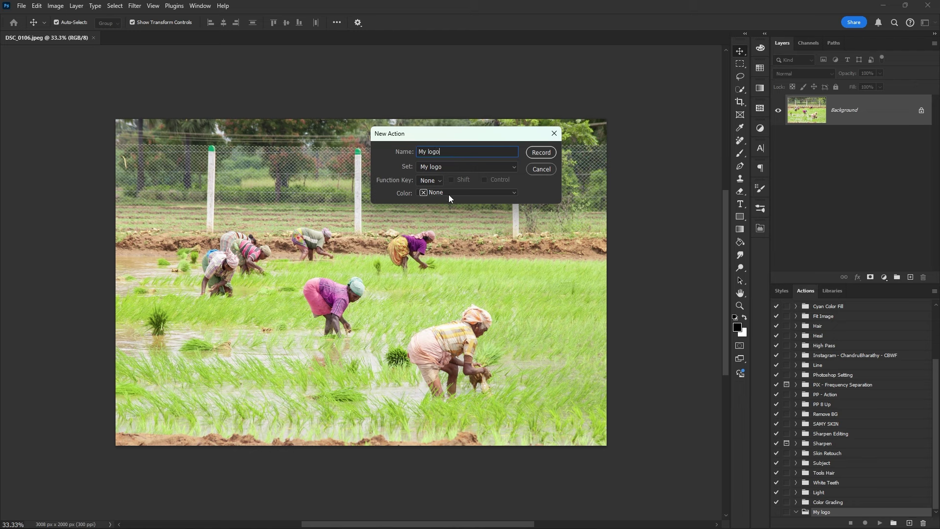
click(448, 193)
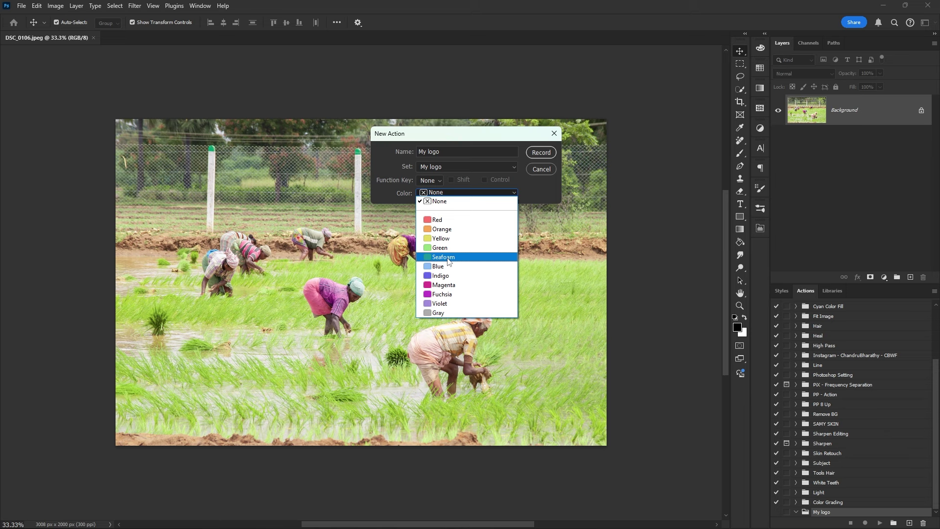
click(448, 295)
click(539, 151)
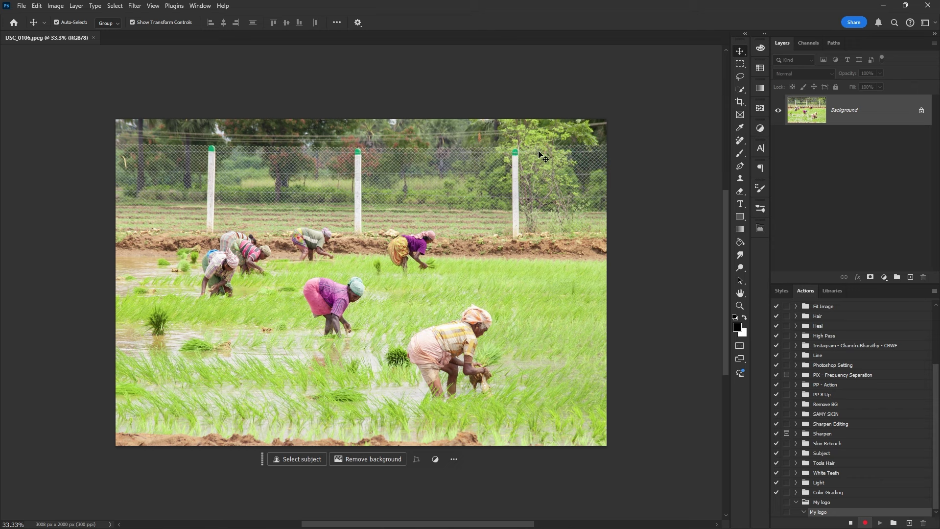
Place Embedded My Logo.png from the INDIRA DIGITAL (G:) drive onto the photo.
click(21, 9)
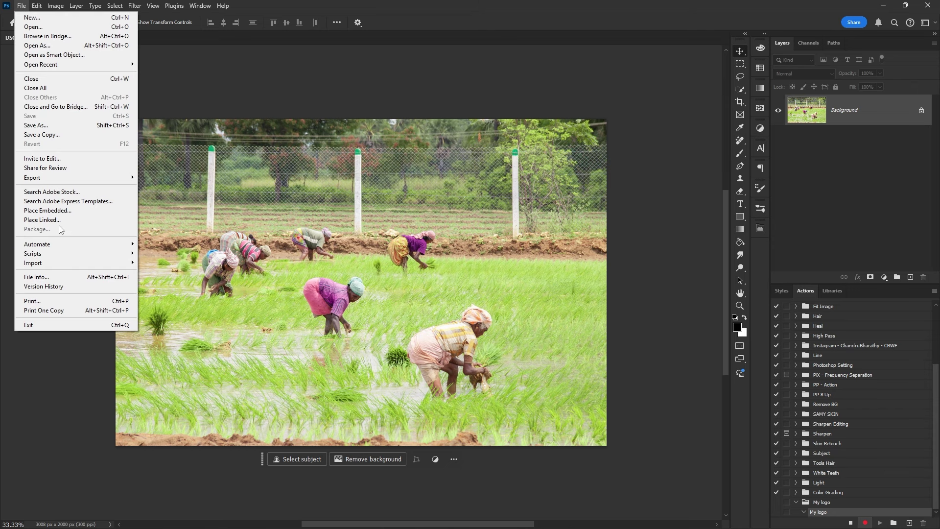
click(48, 211)
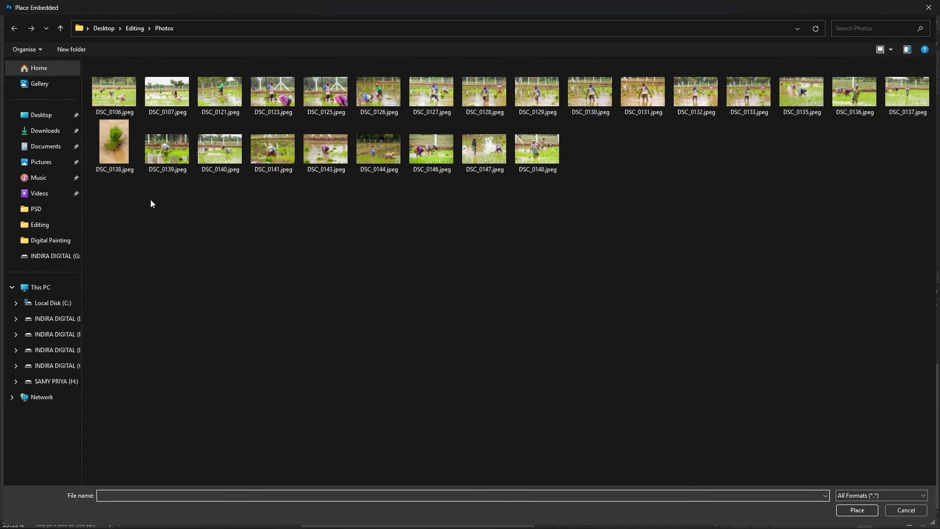
click(67, 365)
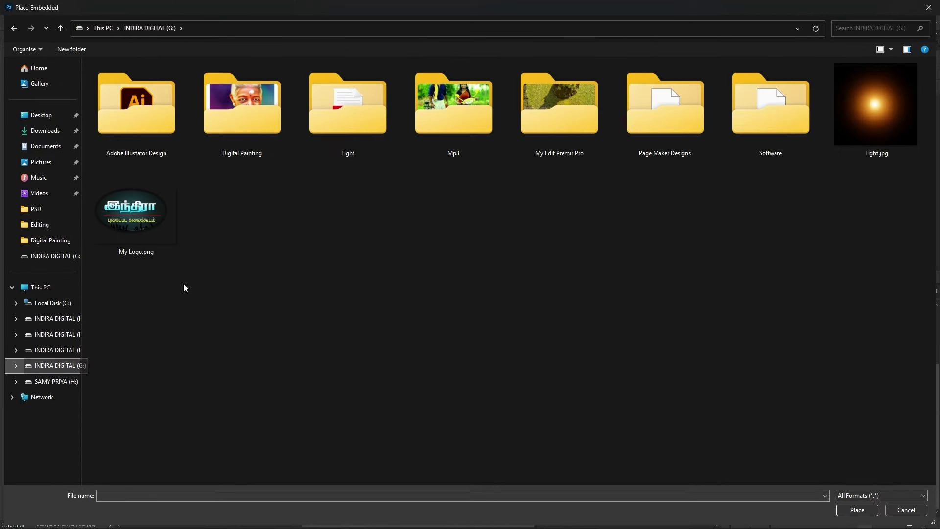
click(157, 215)
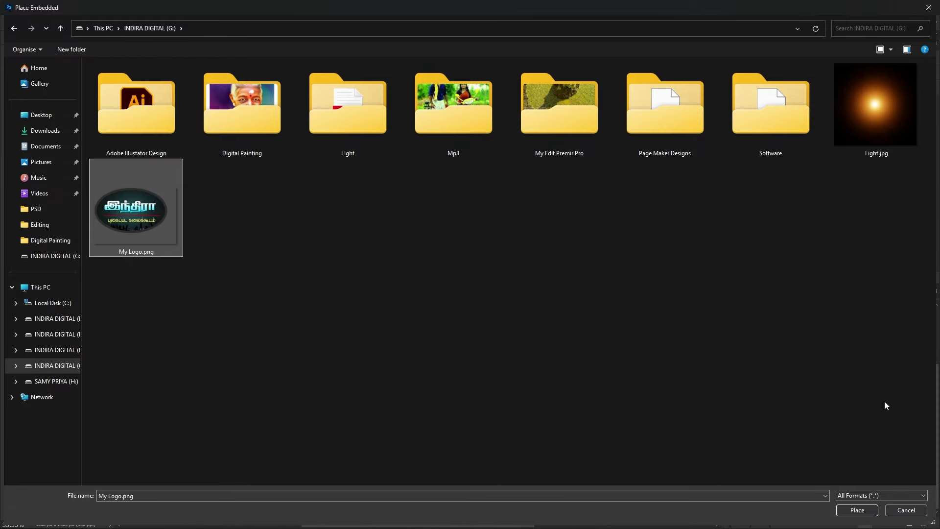
click(860, 509)
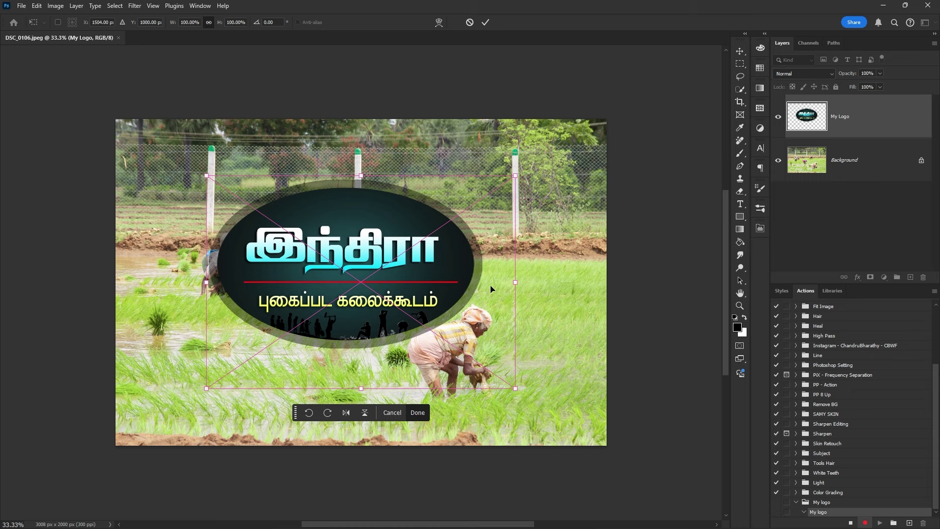
Scale the placed logo down to about a quarter size and commit it.
drag(515, 283, 397, 290)
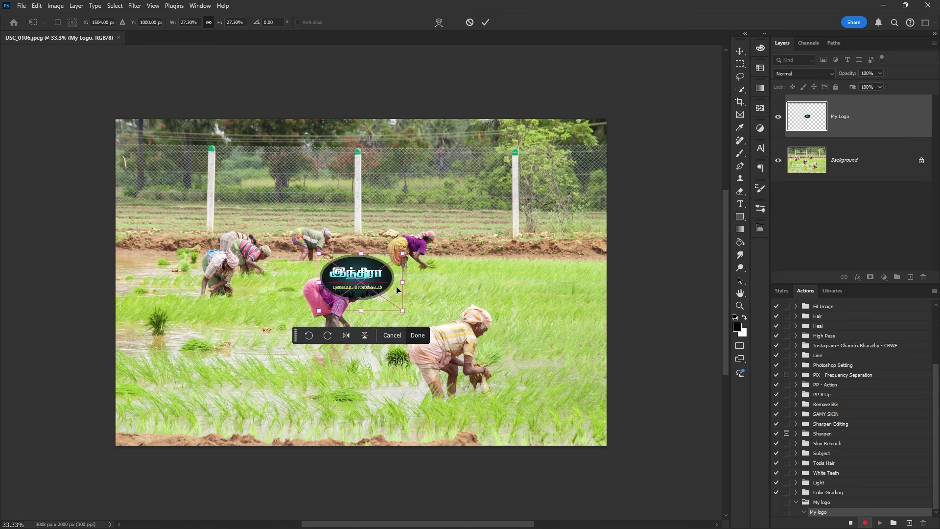
key(Return)
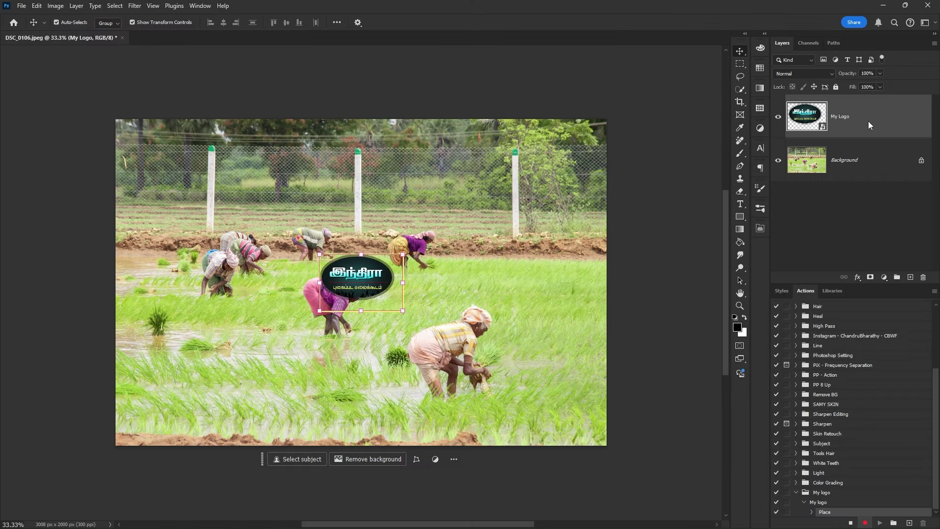
Rasterize the logo layer and align it to the canvas's bottom and right edges.
right_click(867, 123)
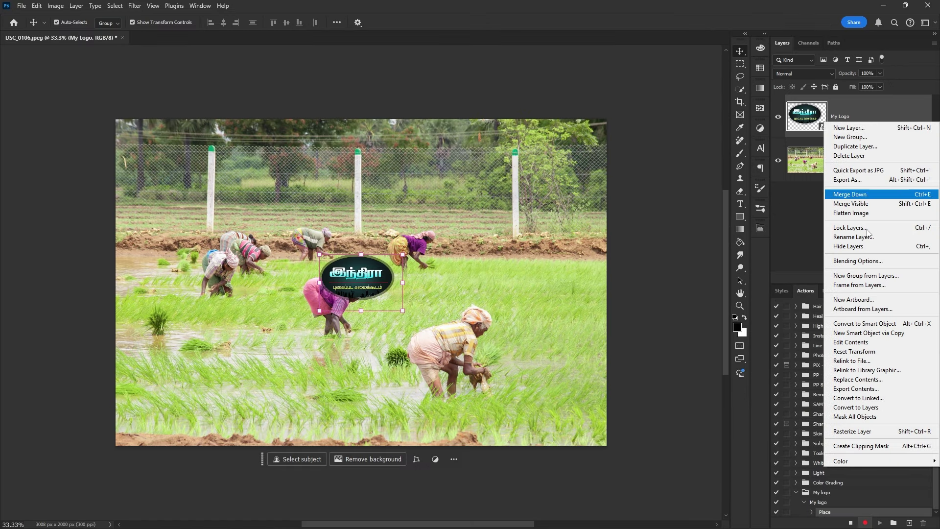
click(869, 432)
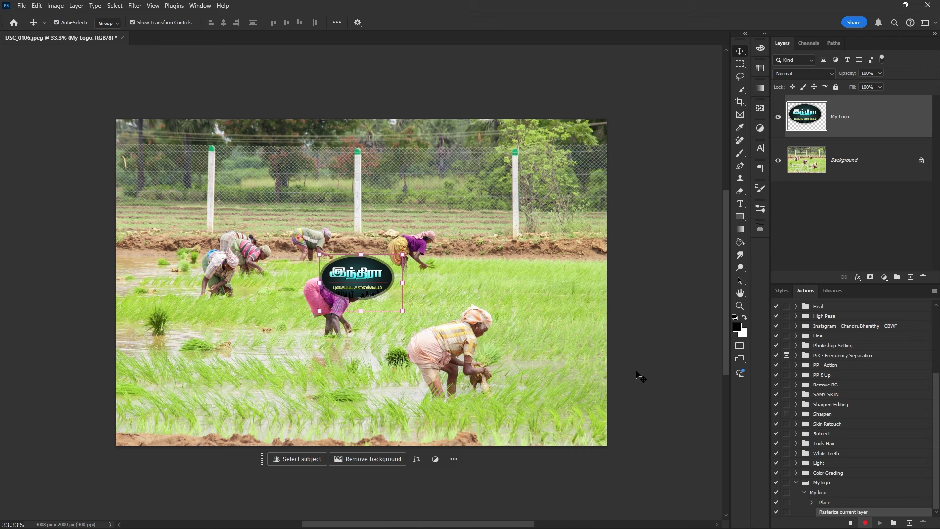
key(ctrl+a)
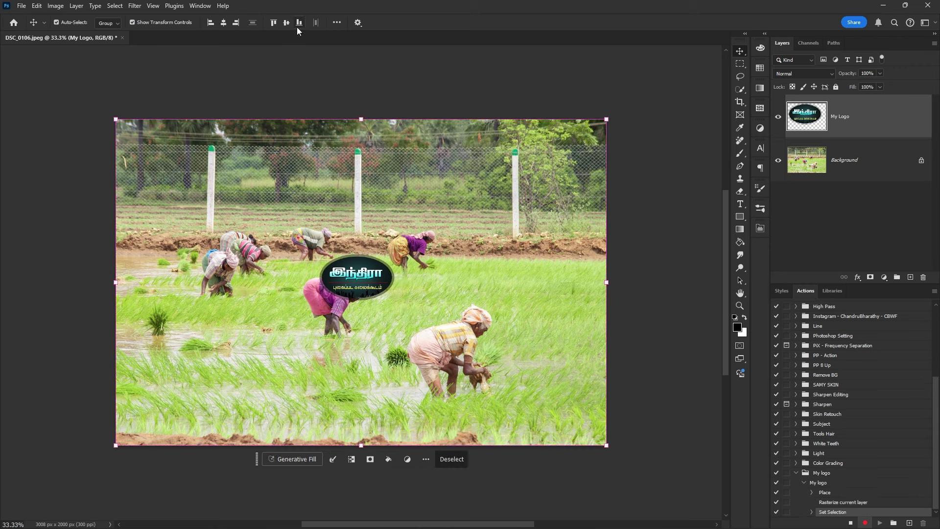
click(298, 25)
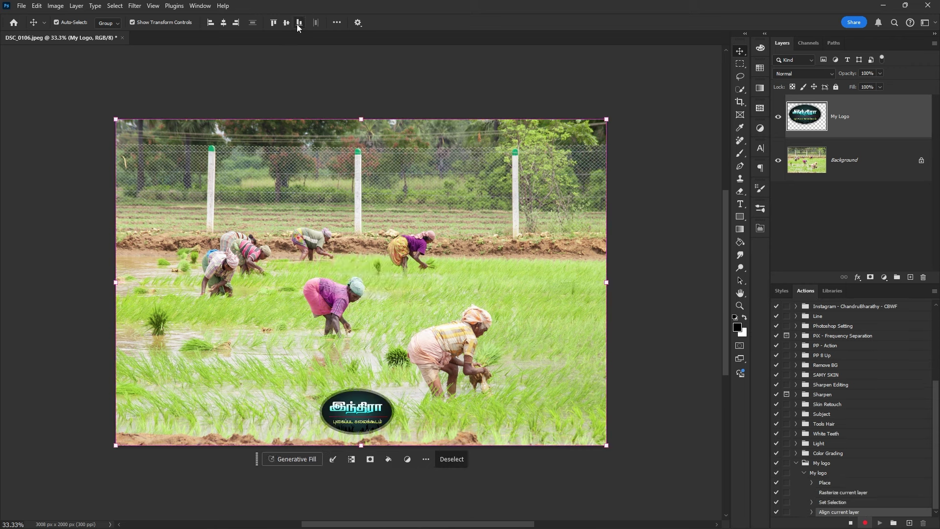
click(236, 23)
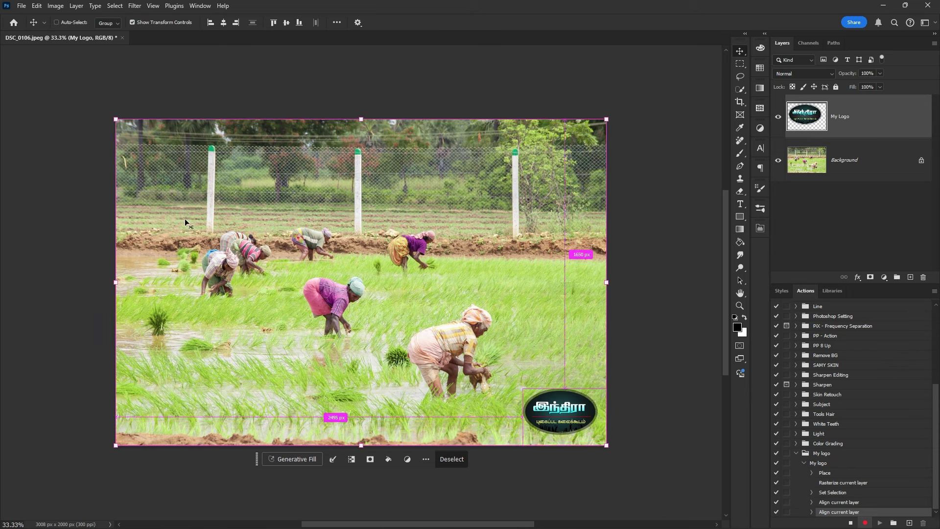
key(ctrl+d)
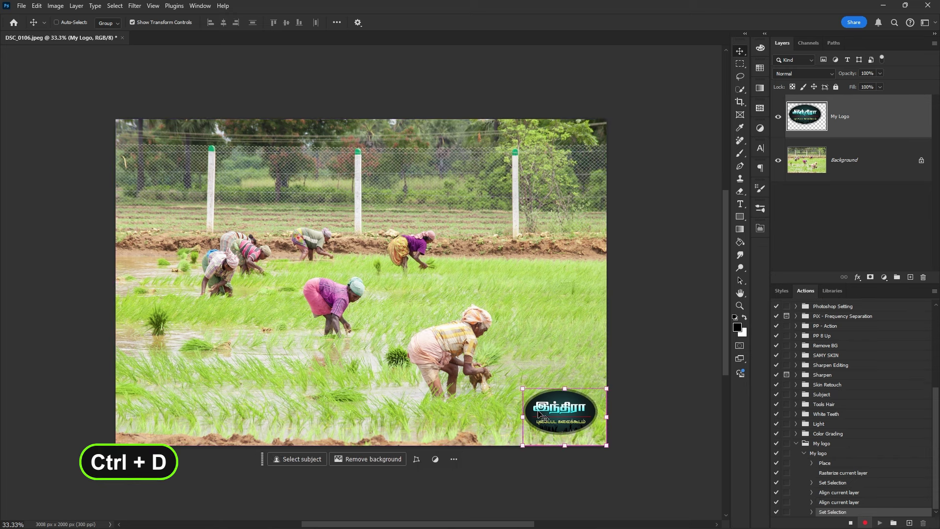
Stop recording the My logo action and close the current photo.
click(850, 523)
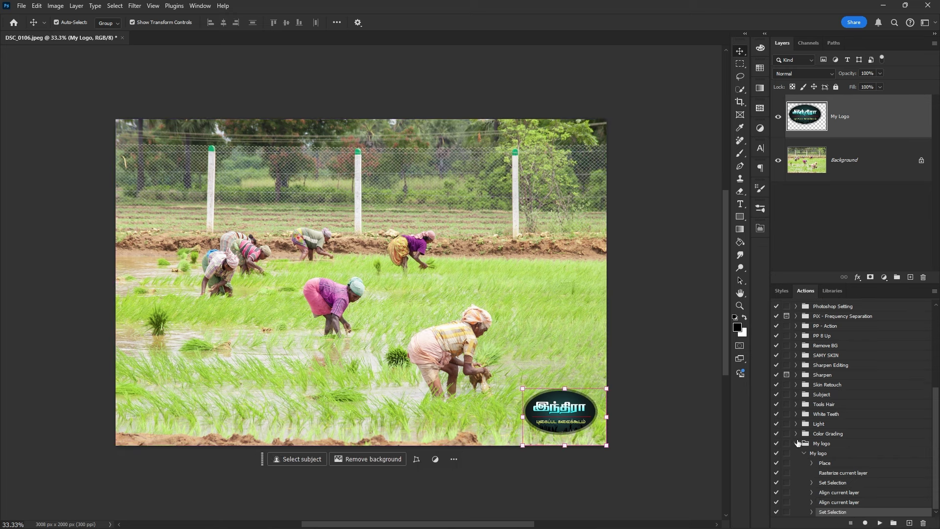
click(797, 444)
key(ctrl+w)
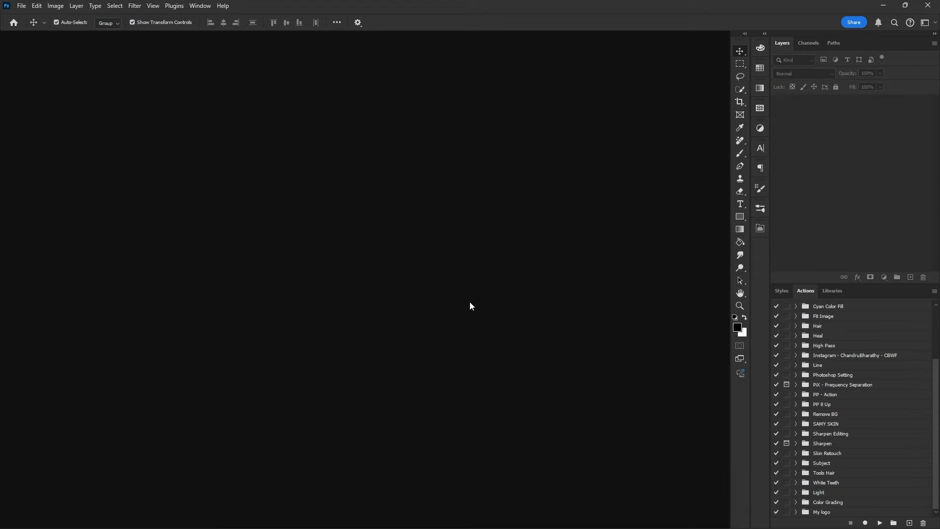
Open DSC_0141.jpeg from Desktop > Editing > Photos to test the action.
key(ctrl+o)
click(63, 118)
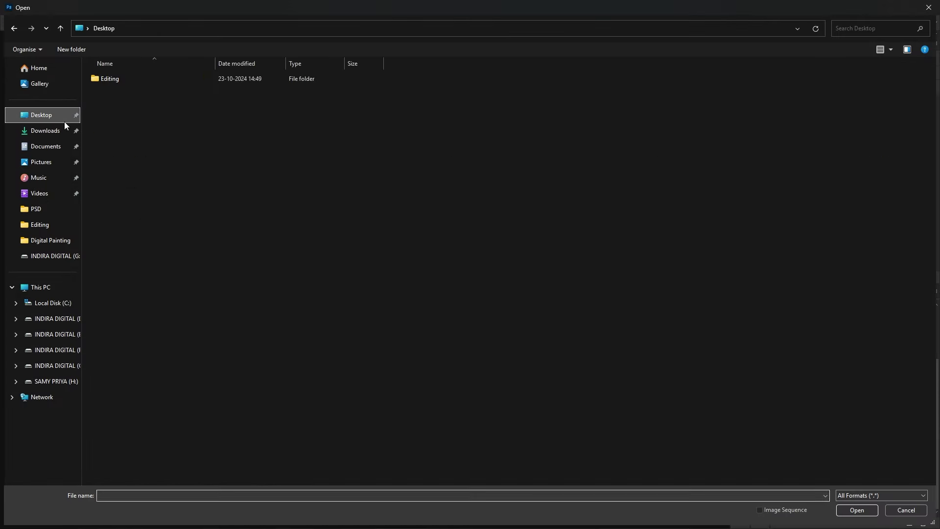
double_click(119, 77)
double_click(169, 101)
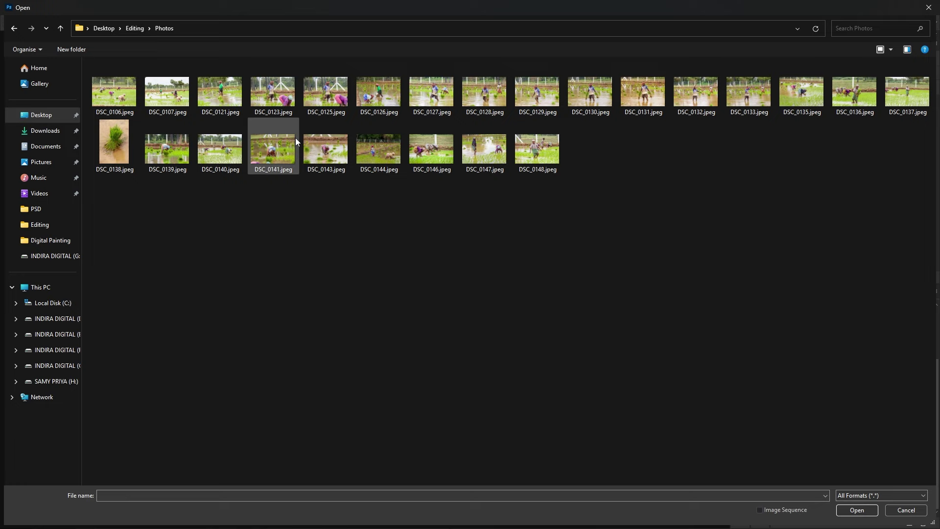
double_click(295, 142)
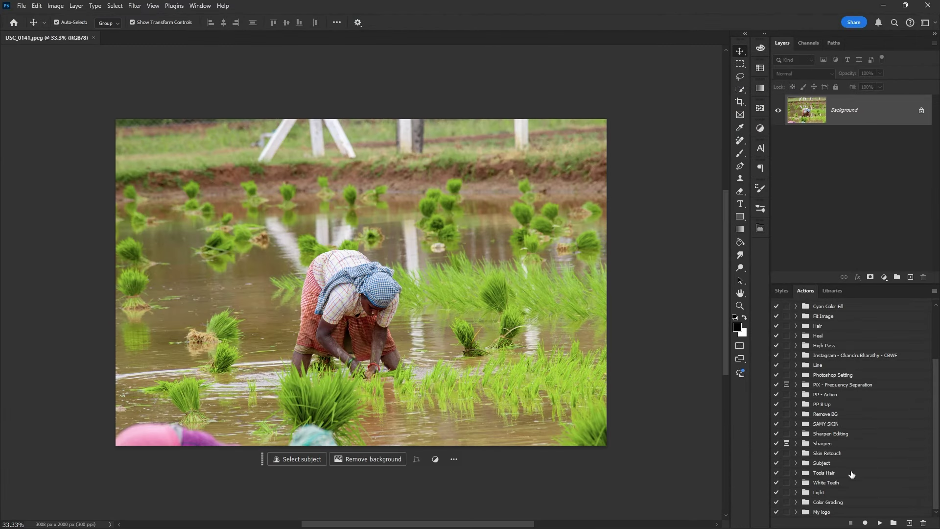
Switch Actions to Button Mode, play My logo, and close the photo without saving.
click(934, 290)
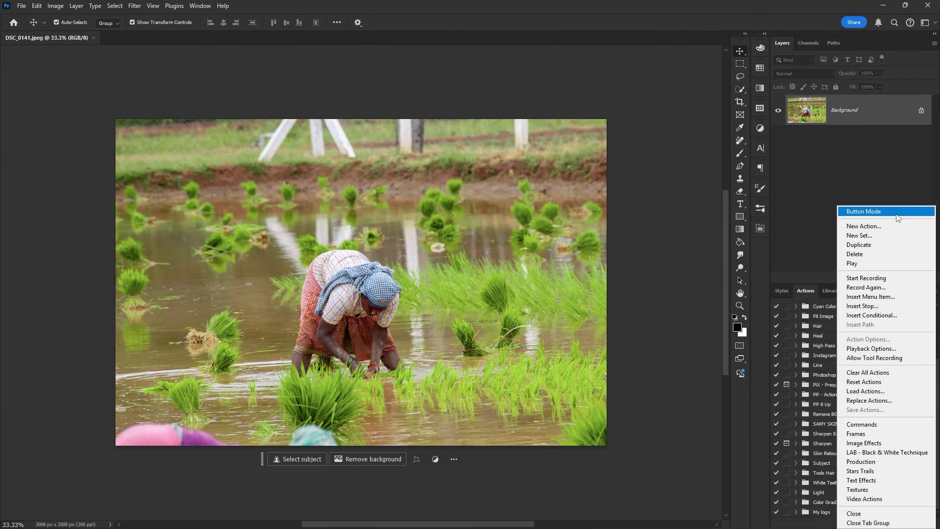
click(898, 212)
click(789, 471)
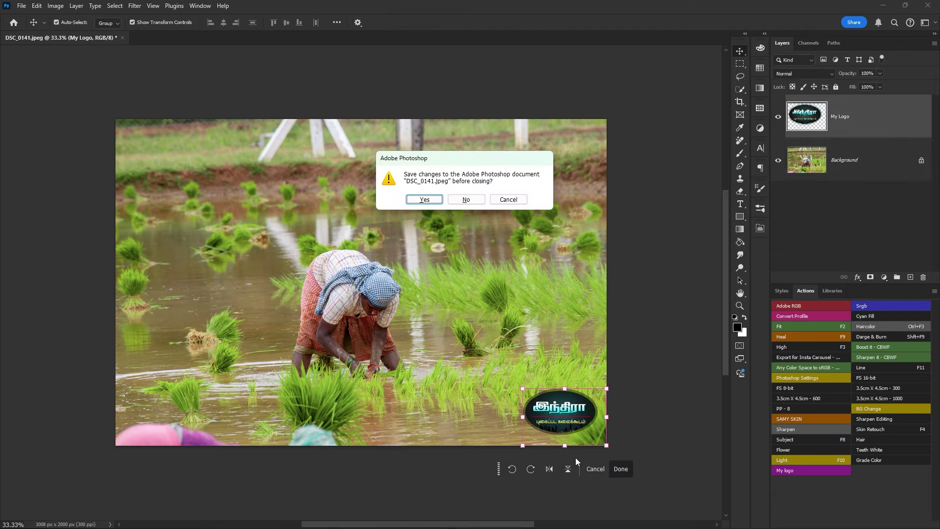
key(n)
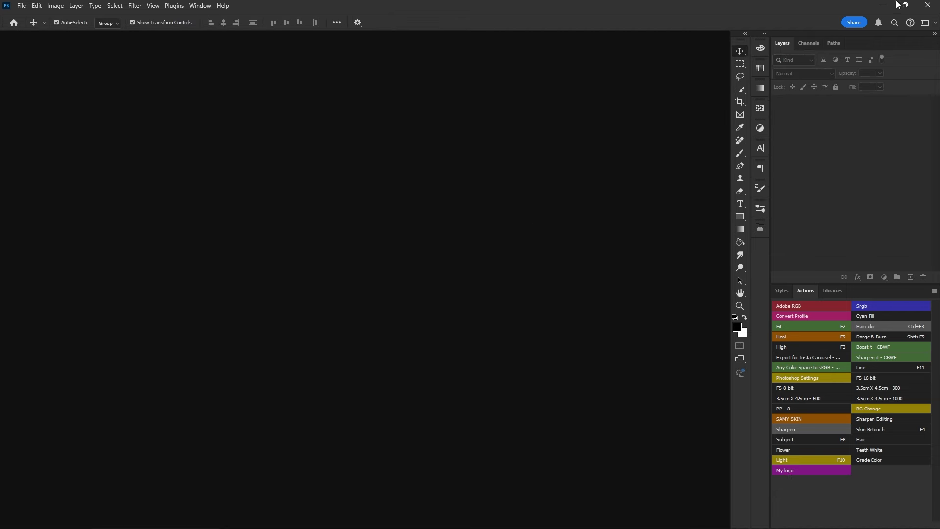
click(882, 4)
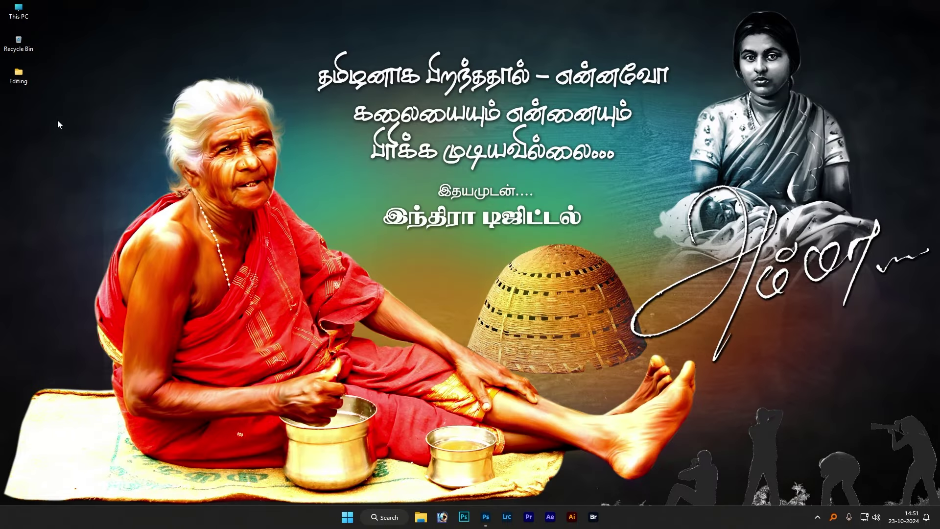
Browse into Editing > Photos in File Explorer to review the 25 rice-field JPEGs.
double_click(24, 83)
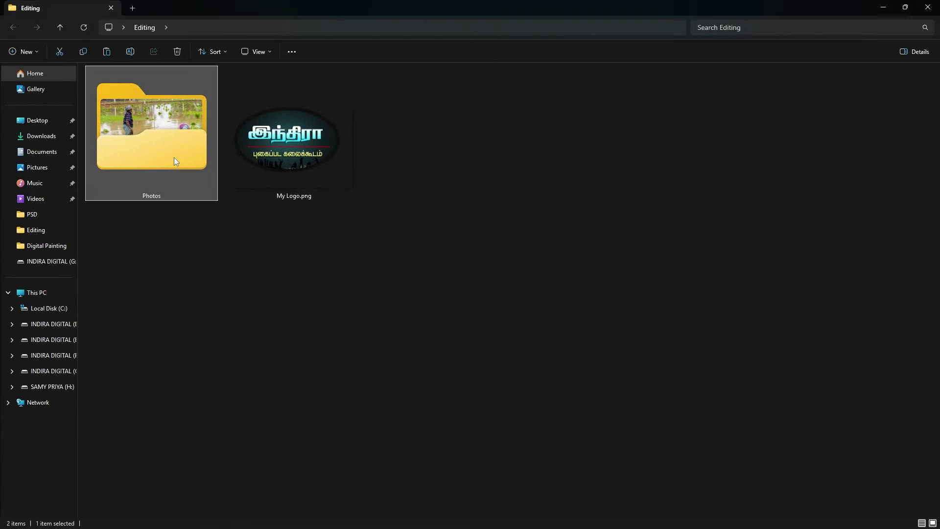
double_click(175, 159)
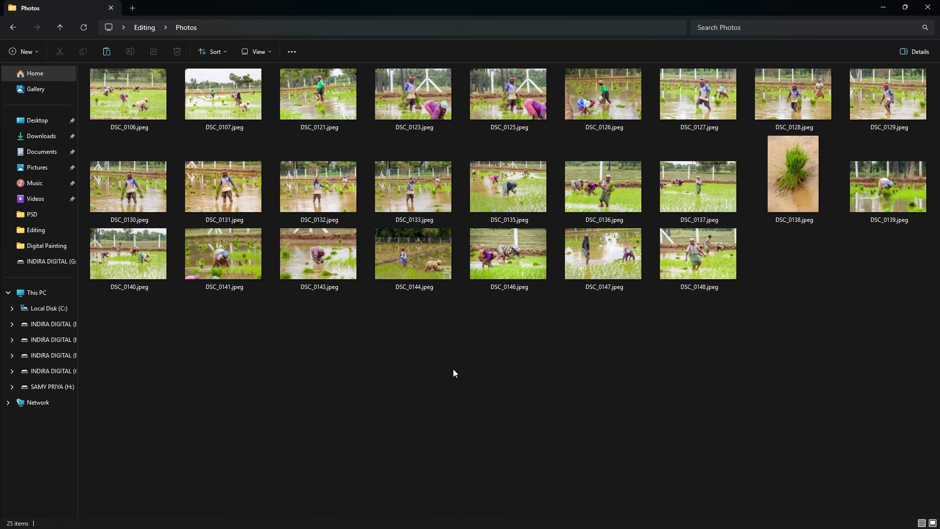
scroll(453, 370, up, 1)
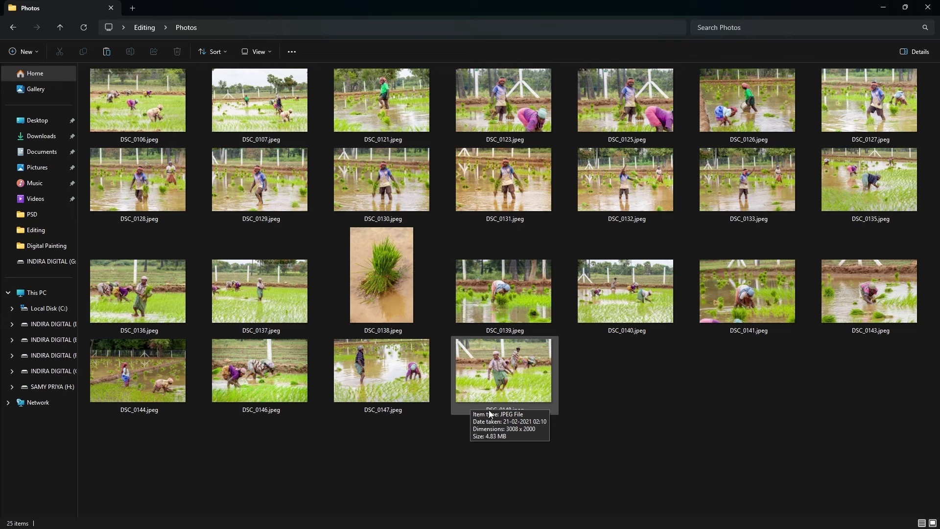
Launch the Image Processor and set its source folder to Desktop > Editing > Photos.
click(485, 517)
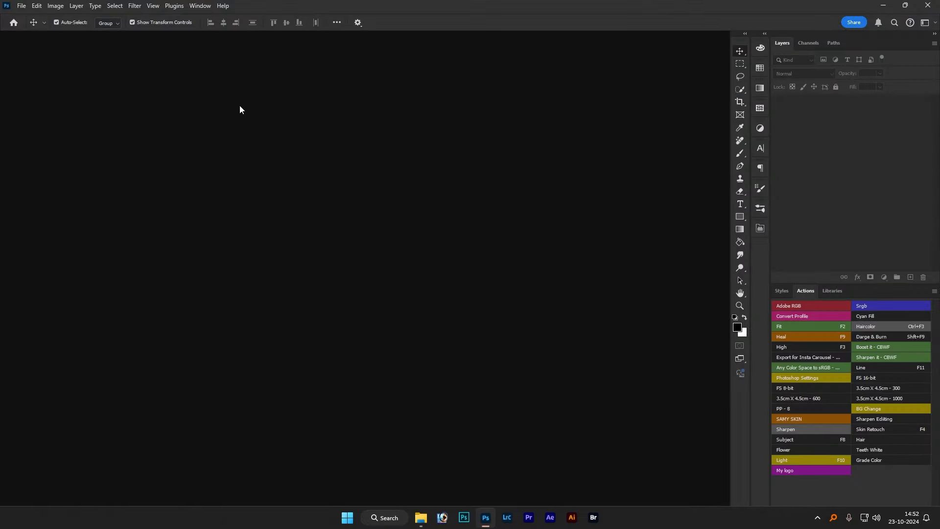
click(22, 6)
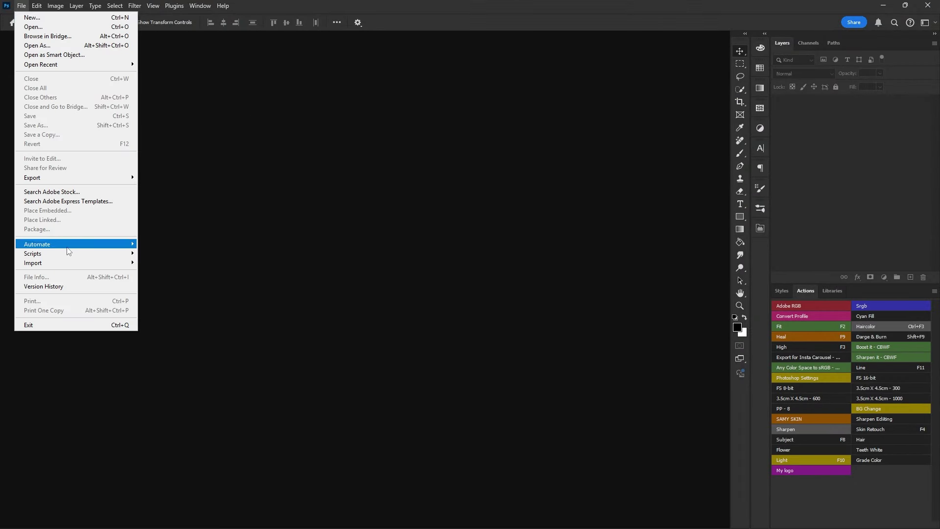
mouse_move(32, 254)
click(179, 259)
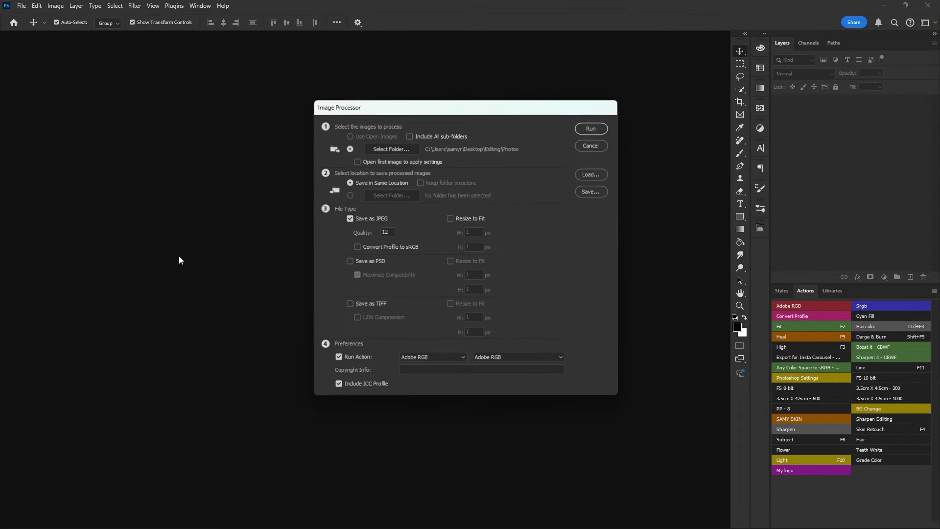
click(402, 150)
click(40, 101)
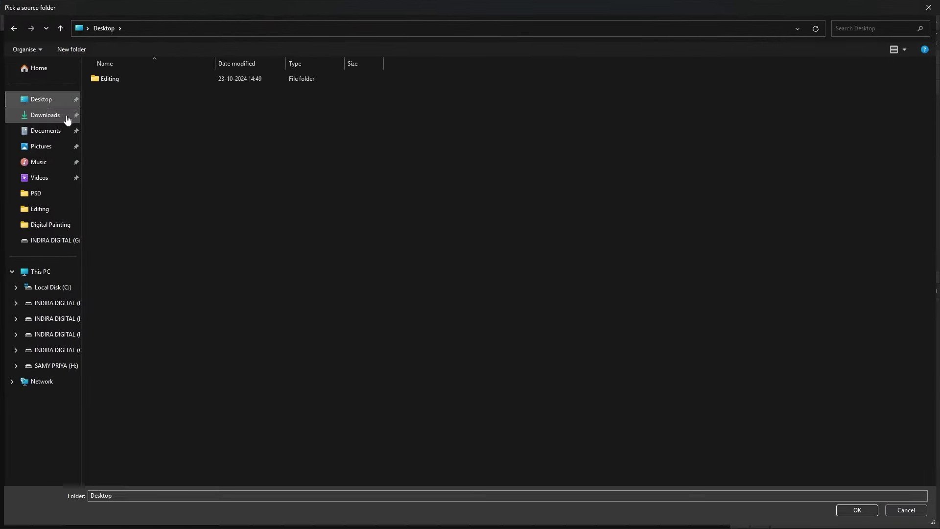
double_click(128, 78)
double_click(172, 131)
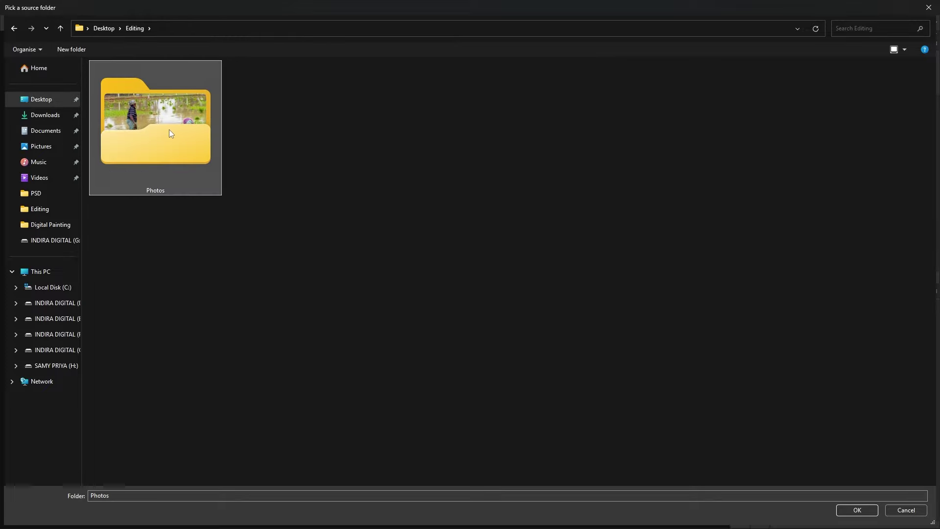
click(856, 509)
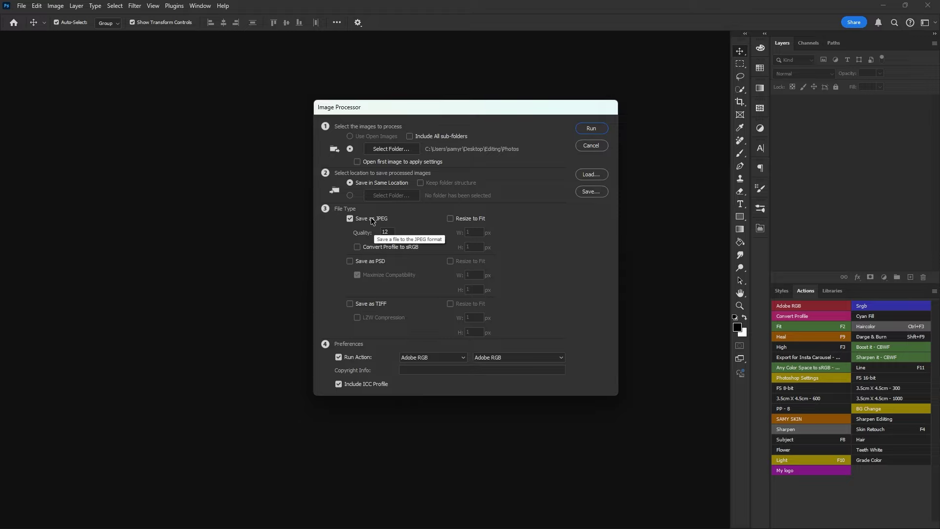
Enable Run Action in the Image Processor and select the My logo action.
click(338, 357)
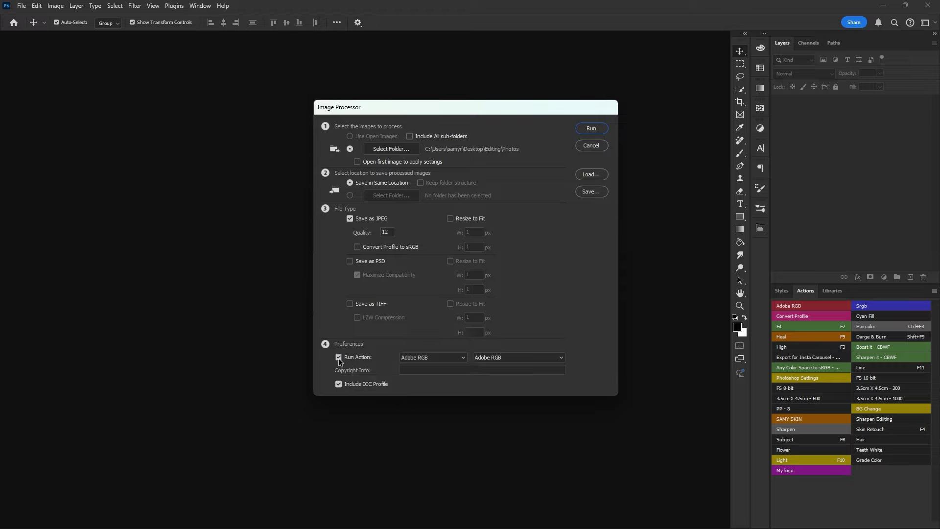
click(338, 356)
click(415, 357)
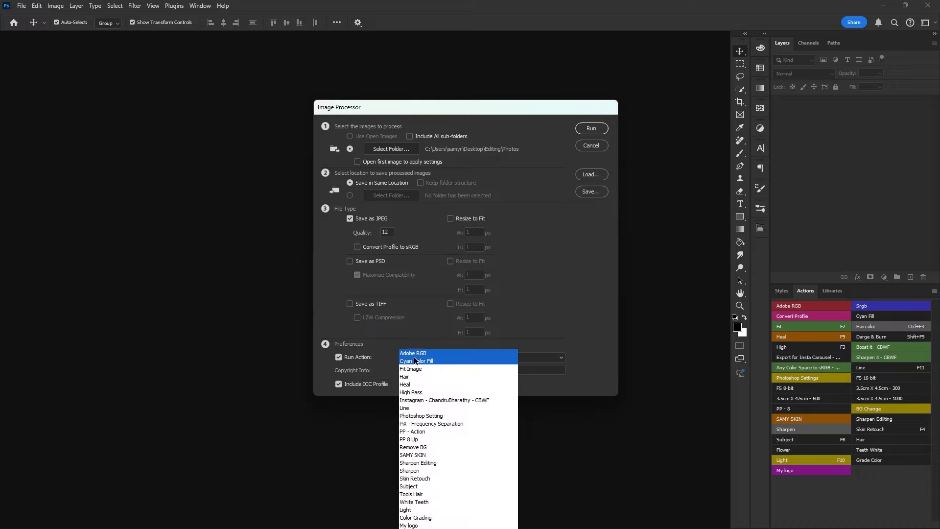
click(412, 525)
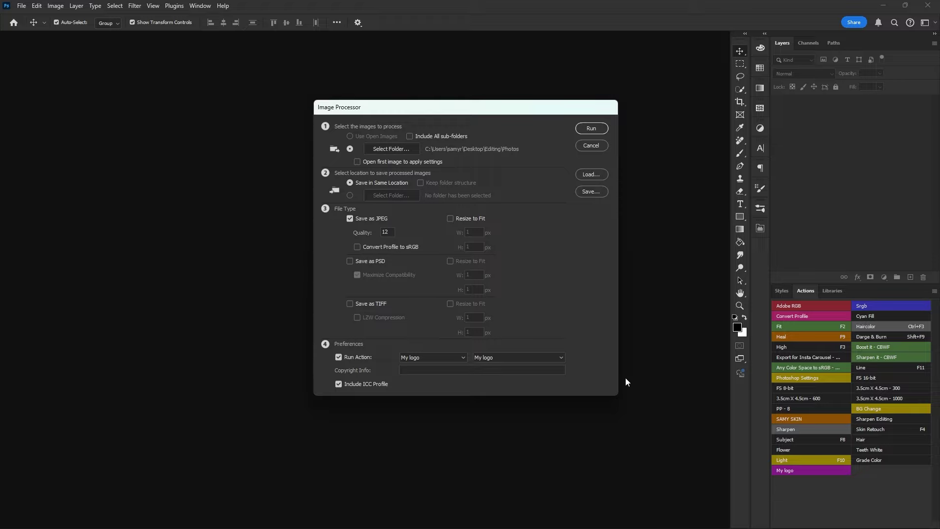
Run the batch and open the new JPEG output folder in Explorer.
click(590, 128)
key(alt+Tab)
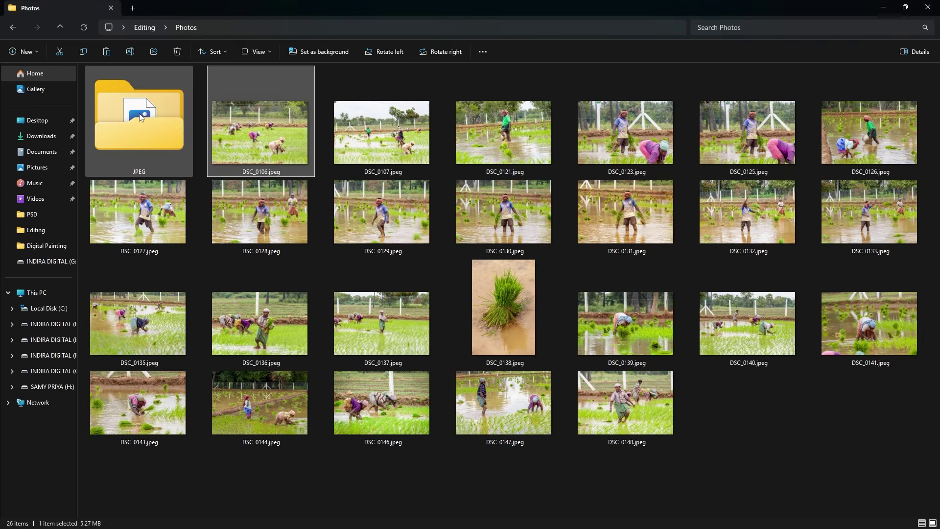
double_click(140, 123)
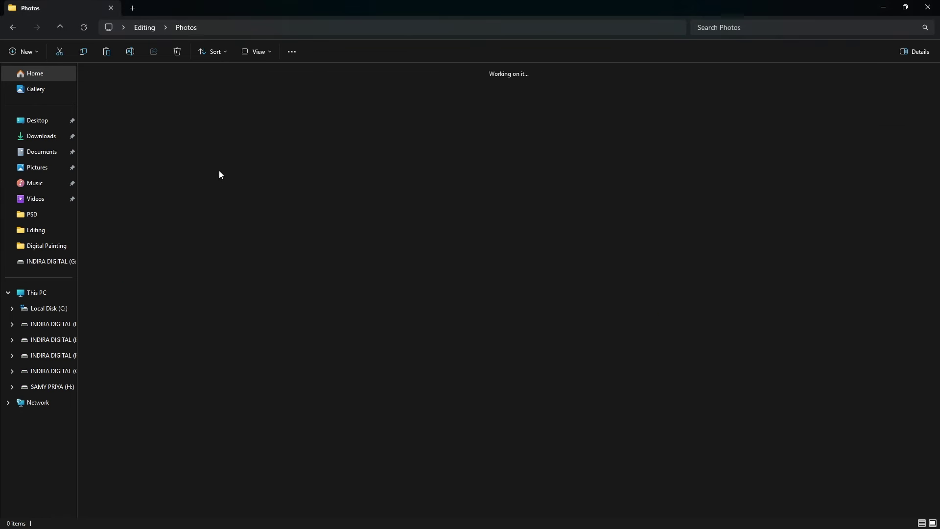
Check DSC_0106 and the following processed images in Windows Photos, then close the viewer.
double_click(175, 159)
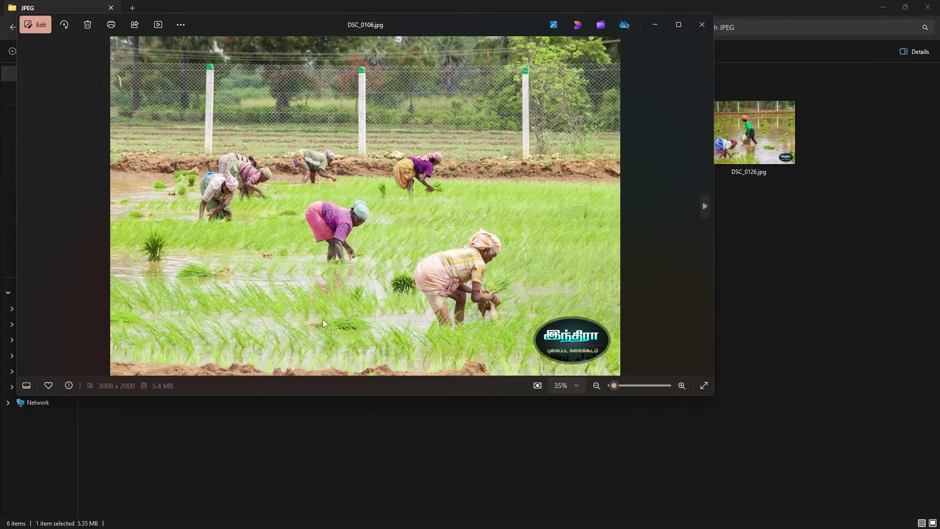
key(Right)
key(Right)
key(Right)
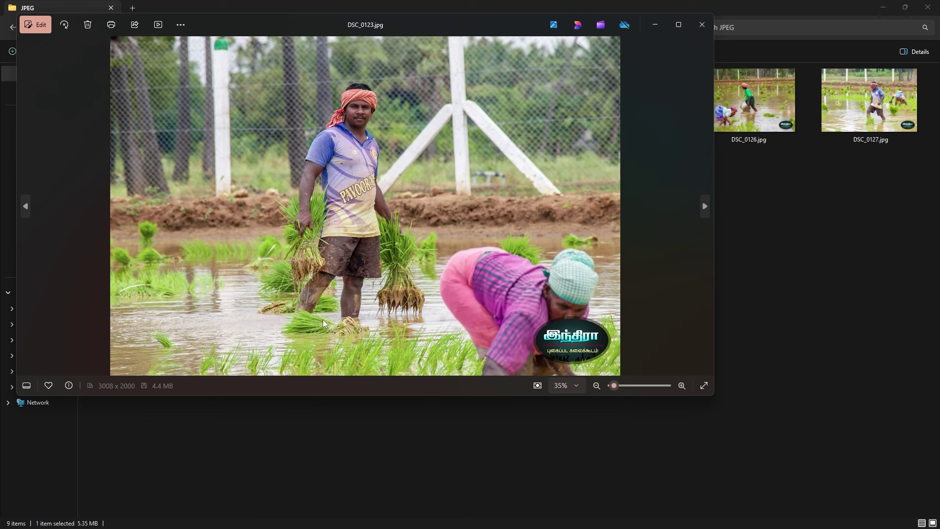
key(Right)
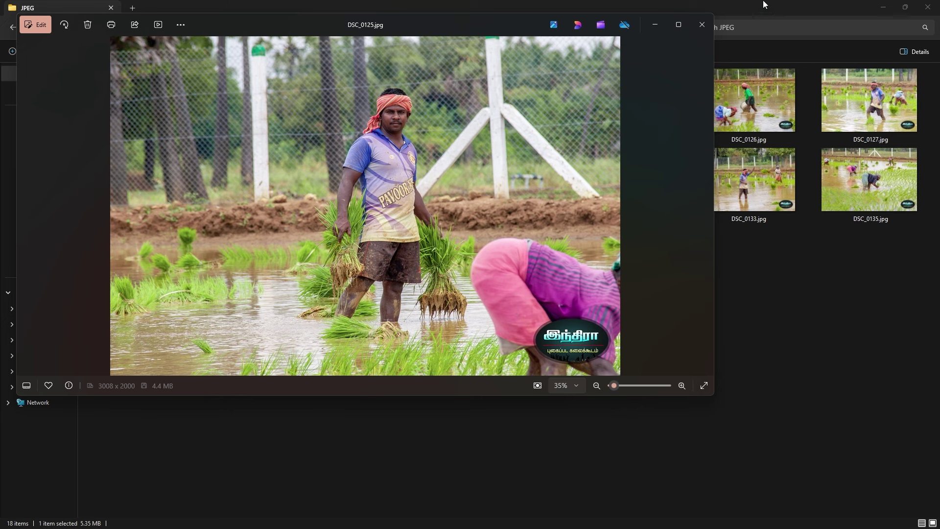
click(702, 25)
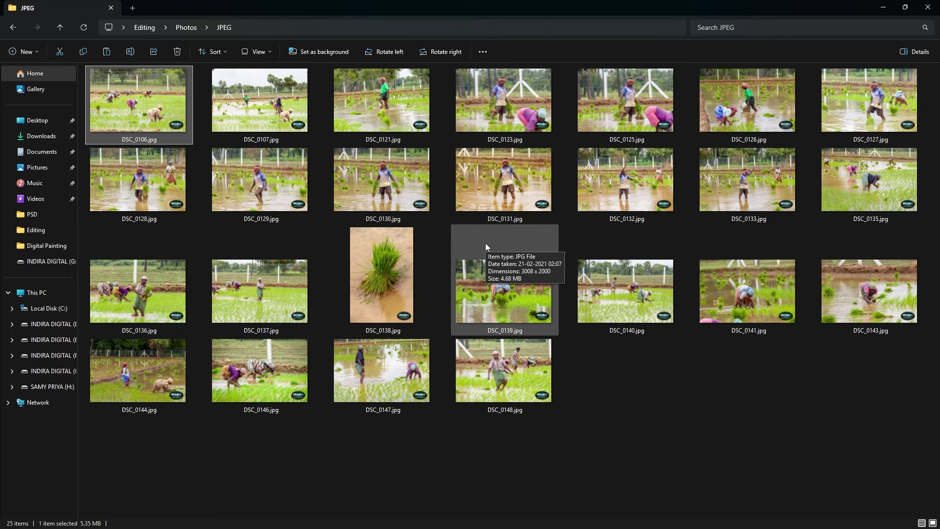
Open DSC_0129 in Windows Photos and step through the next four processed images.
ctrl+scroll(363, 338, up, 1)
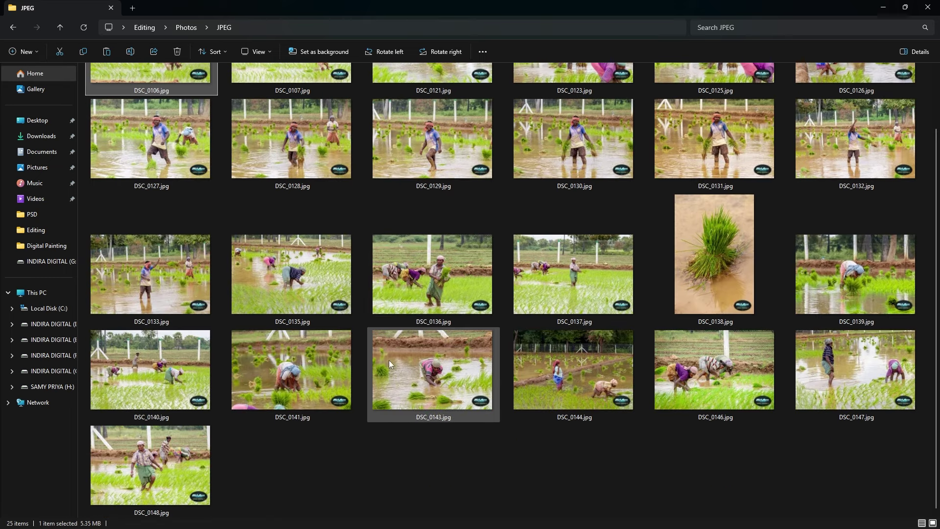
double_click(485, 135)
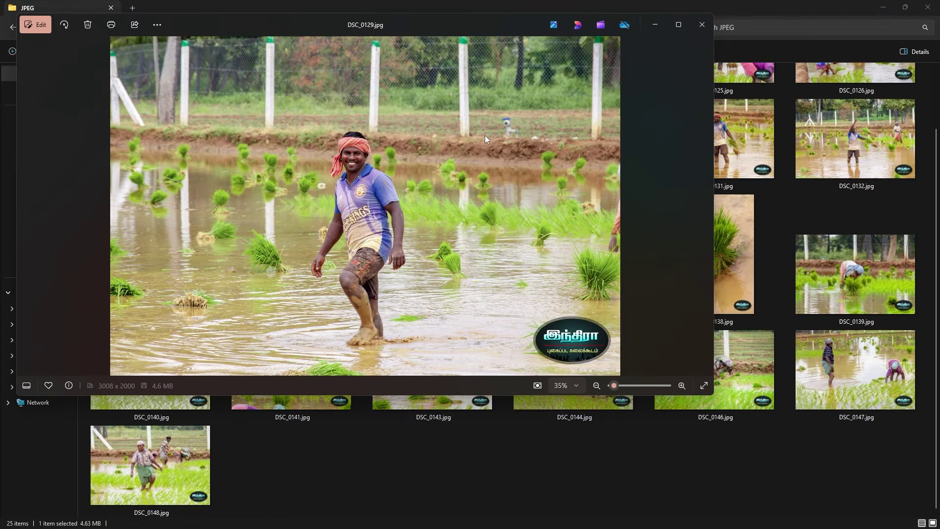
key(Right)
key(Right)
key(Right)
key(Right)
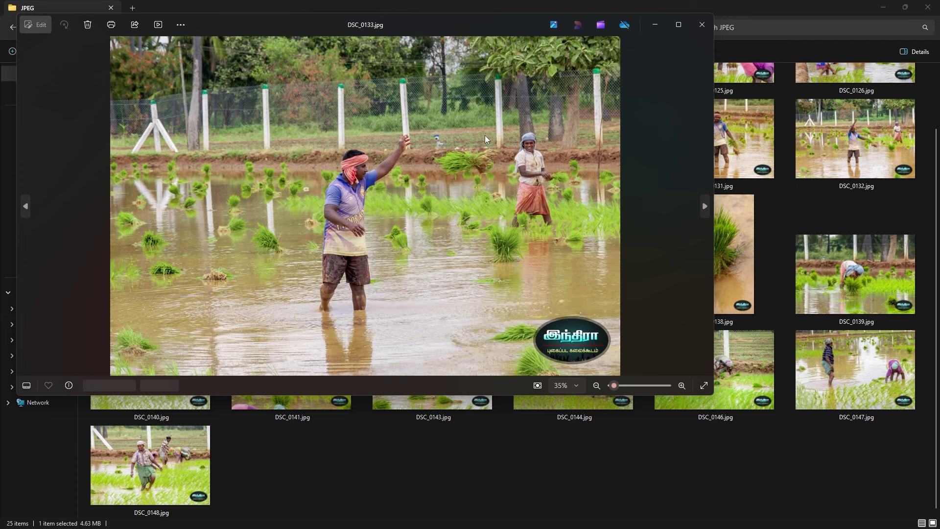
key(Right)
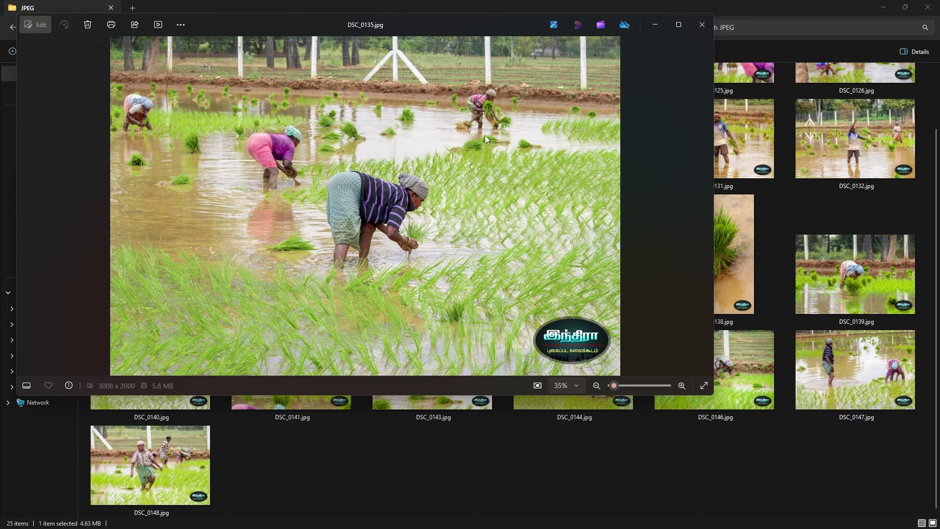
key(Right)
key(Right)
key(Right)
key(Right)
key(Right)
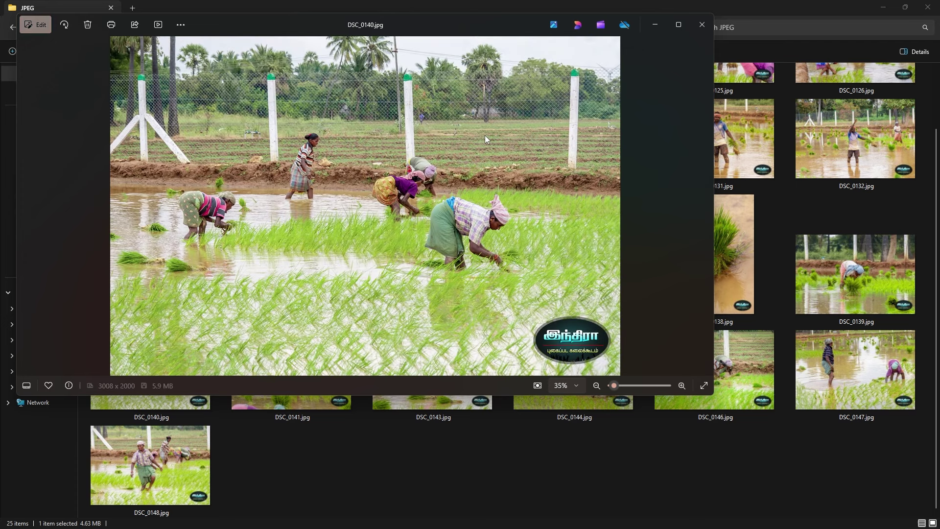
key(Right)
key(Right)
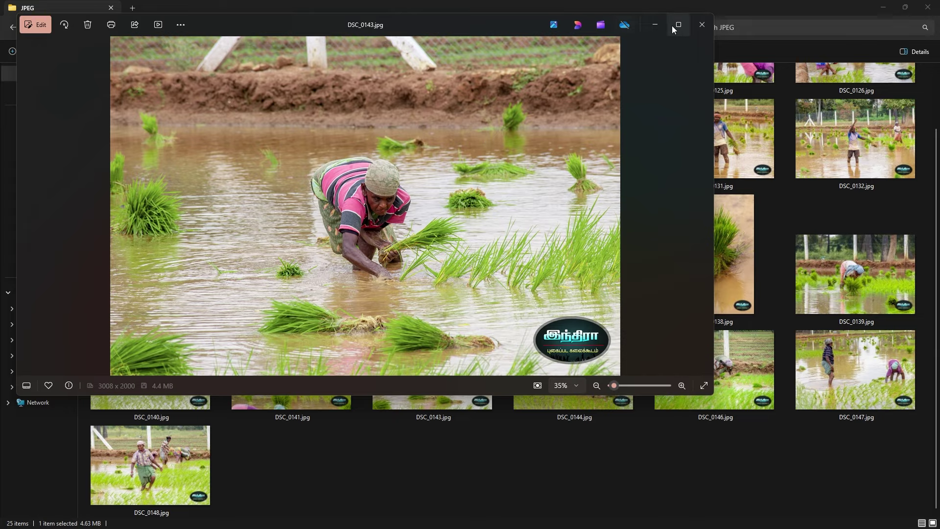
Maximize the viewer, zoom in to inspect the logo, then close Photos.
click(680, 26)
scroll(826, 408, up, 2)
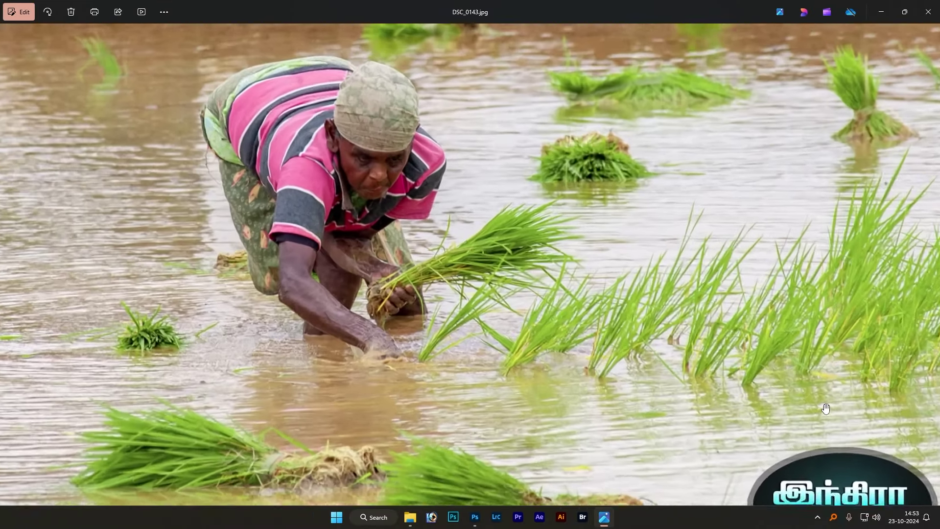
scroll(826, 407, up, 3)
scroll(881, 440, down, 1)
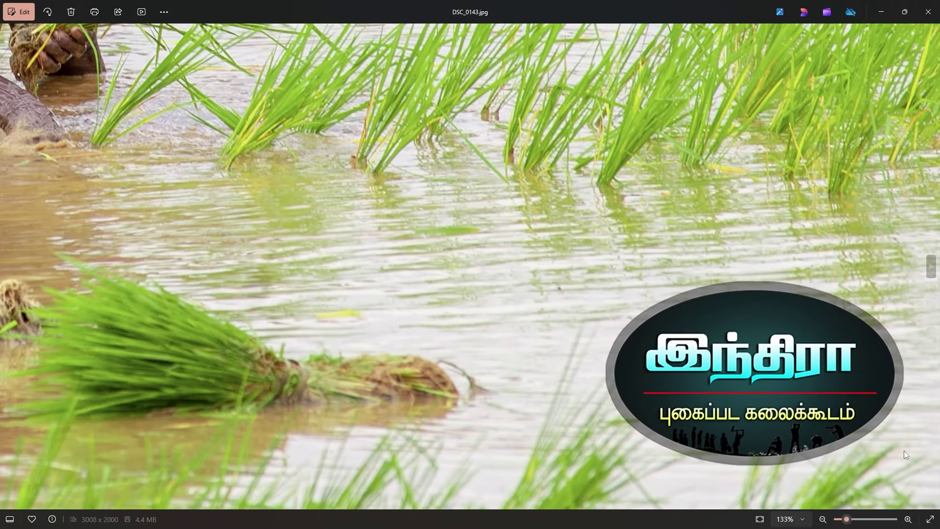
click(928, 12)
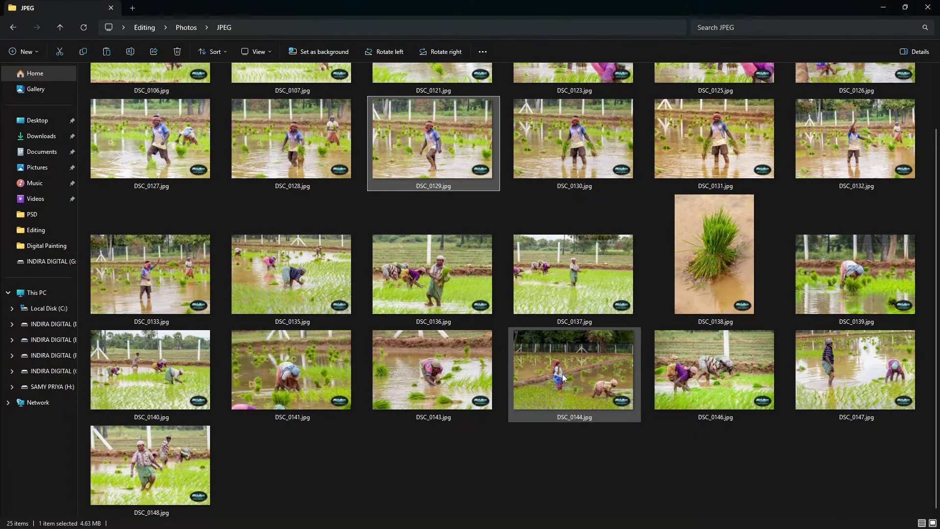
mouse_move(573, 369)
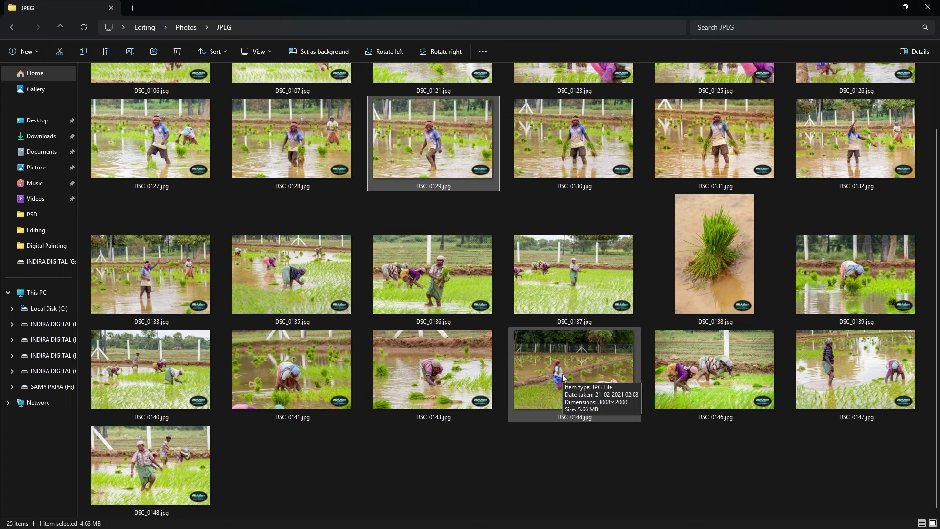
Show the Windows desktop and refresh it from the right-click menu.
key(super+d)
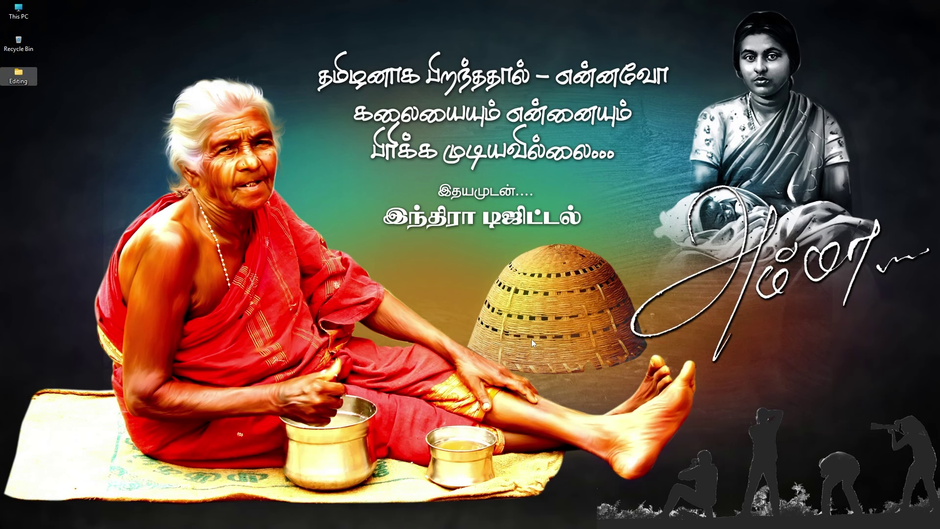
right_click(383, 254)
click(426, 319)
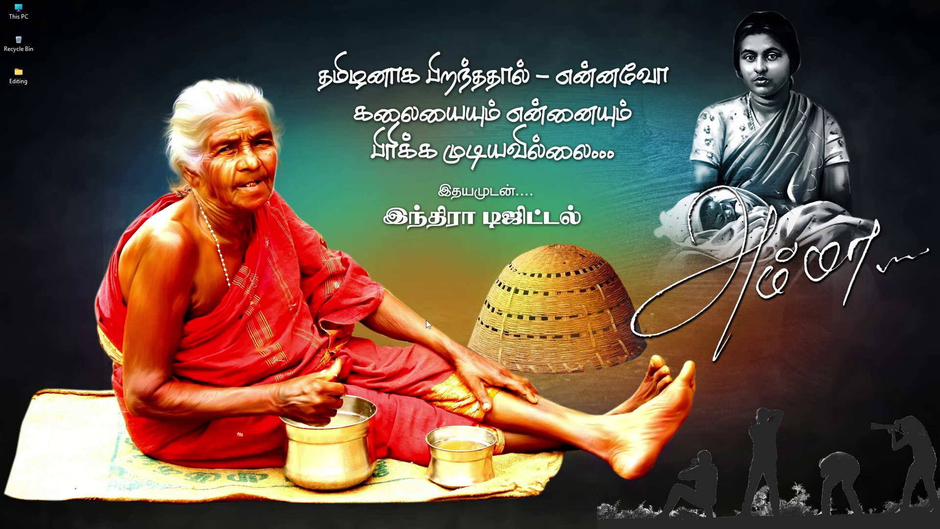